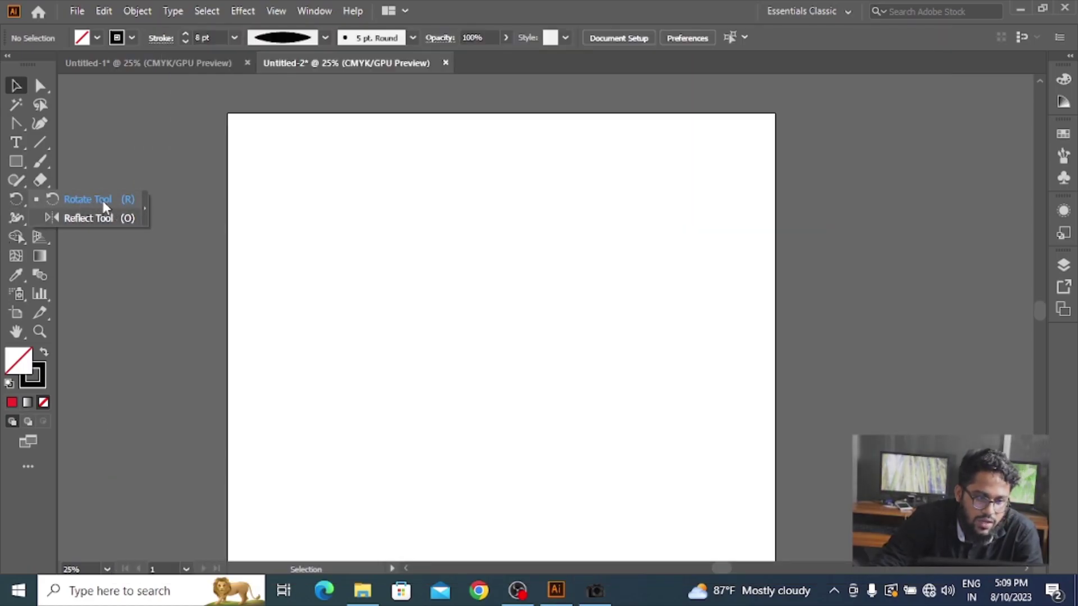
# Draw a tall rounded rectangle on the artboard and fill it black.
pyautogui.click(104, 207)
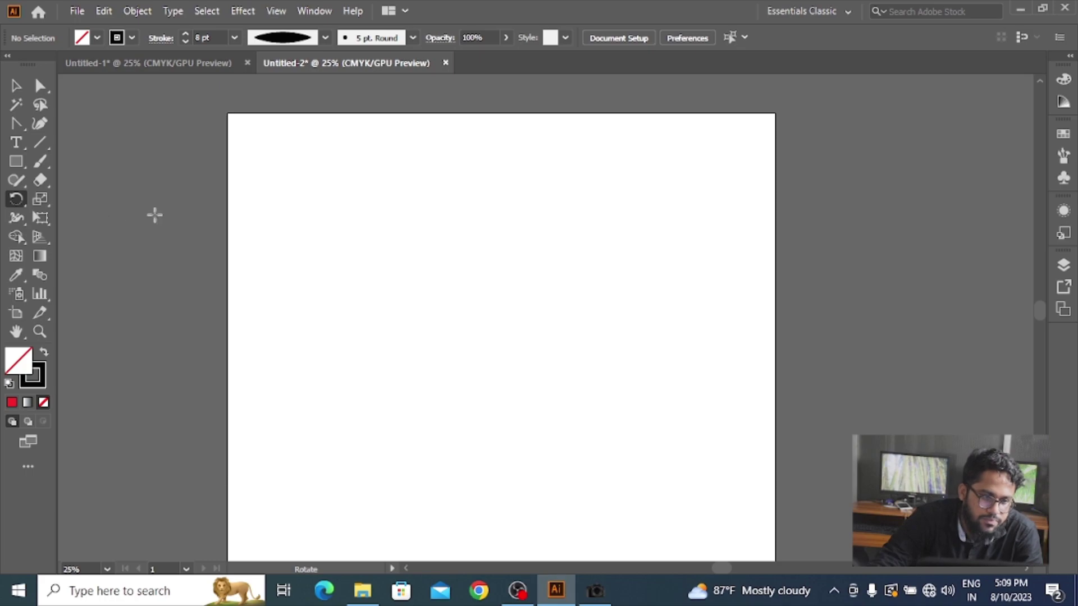
pyautogui.click(22, 162)
pyautogui.click(82, 183)
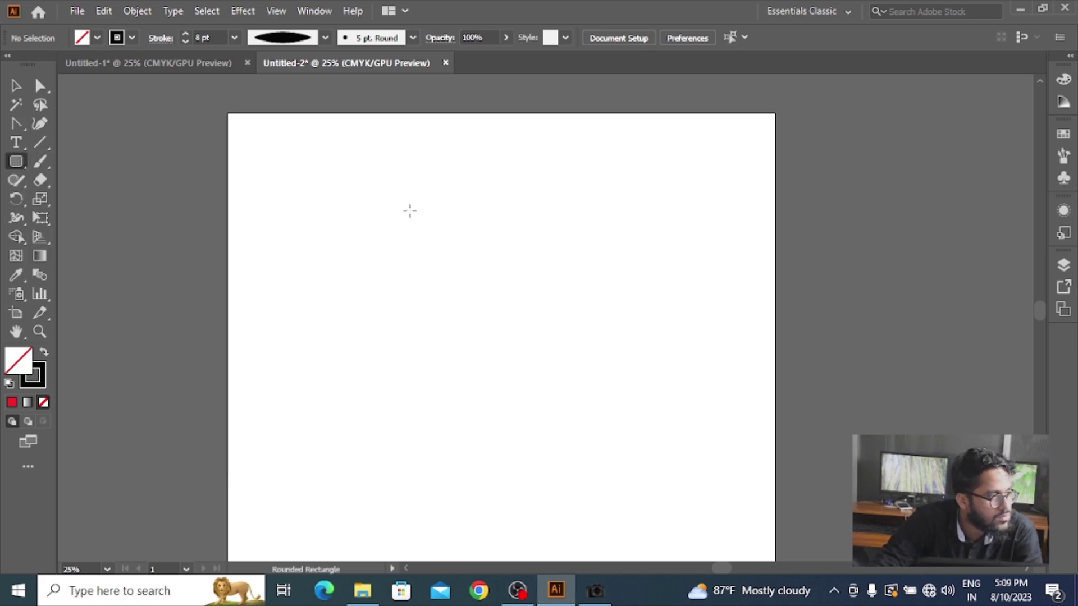
pyautogui.moveTo(409, 210); pyautogui.dragTo(472, 380)
pyautogui.click(97, 37)
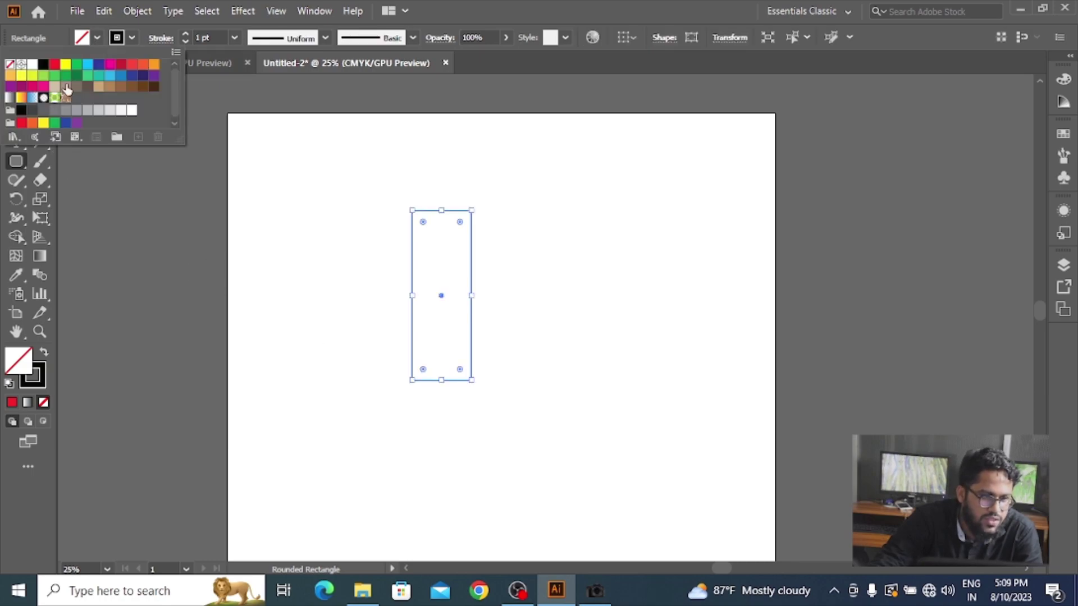
pyautogui.click(44, 65)
# Reselect the black rectangle with the Selection tool (V) and tilt it slightly clockwise.
pyautogui.press('Escape')
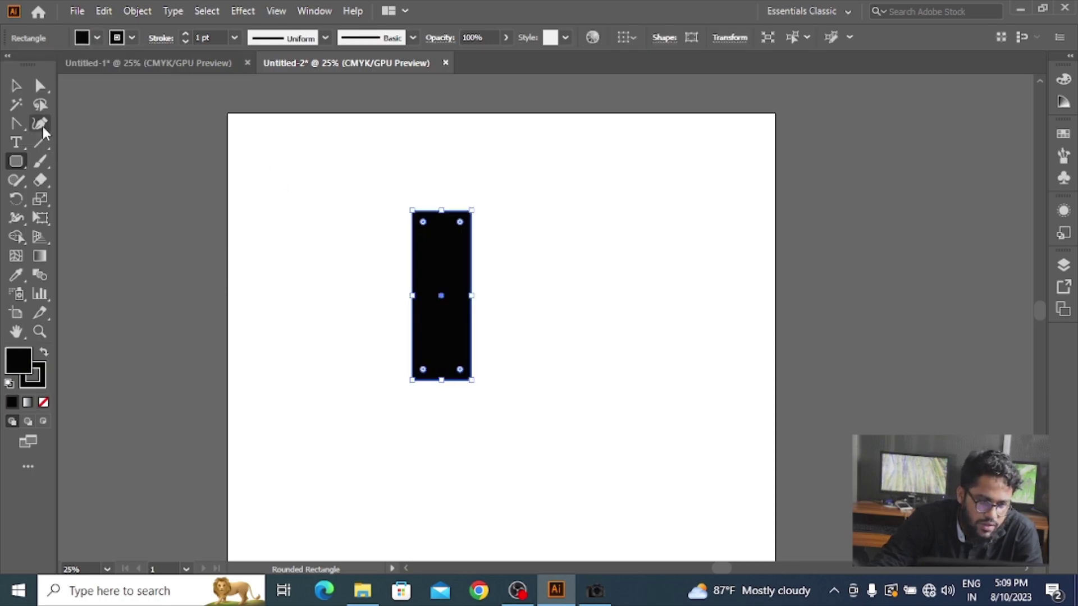
pyautogui.press('v')
pyautogui.click(349, 199)
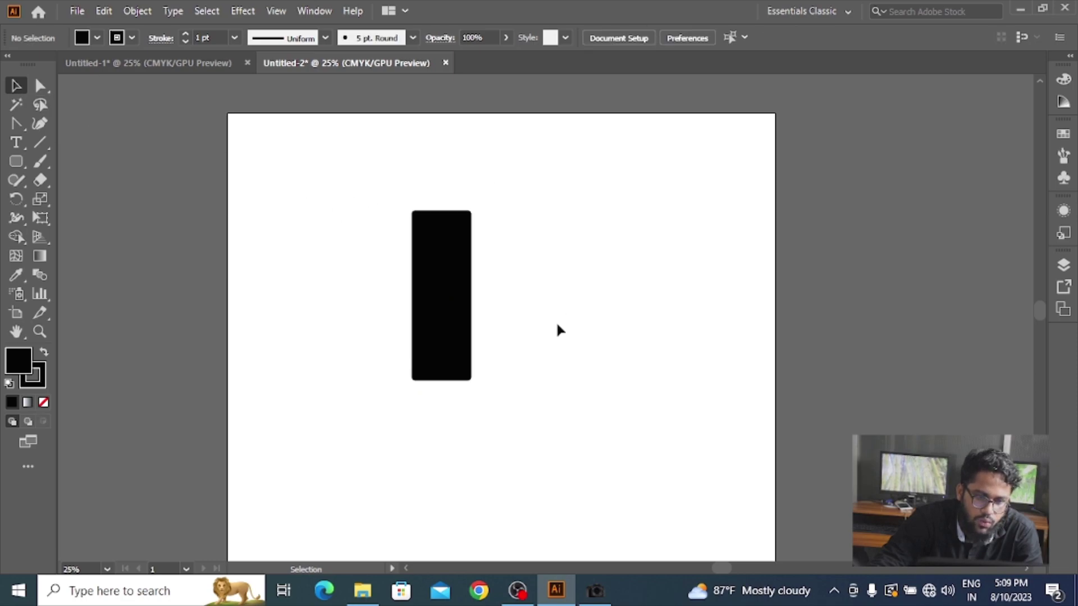
pyautogui.click(440, 269)
pyautogui.moveTo(475, 387)
pyautogui.mouseDown()
pyautogui.moveTo(446, 354)
pyautogui.moveTo(469, 343)
pyautogui.moveTo(494, 368)
pyautogui.moveTo(488, 388)
pyautogui.mouseUp()
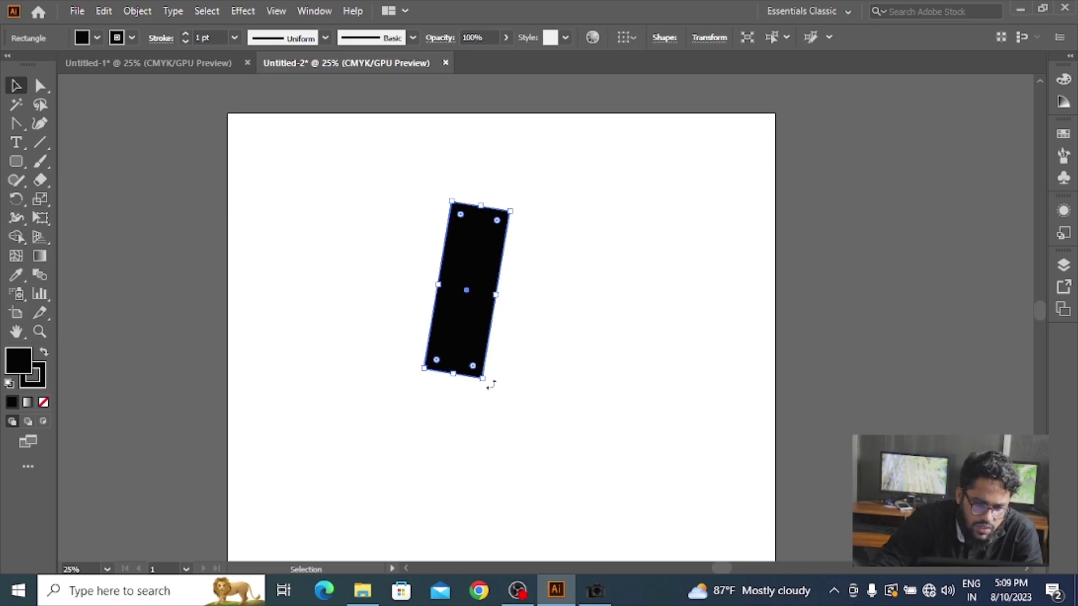
# Drag outside the rectangle's corner to swing it onto a steep diagonal rising right.
pyautogui.moveTo(490, 385)
pyautogui.mouseDown()
pyautogui.moveTo(509, 372)
pyautogui.moveTo(456, 375)
pyautogui.moveTo(405, 239)
pyautogui.moveTo(521, 371)
pyautogui.moveTo(400, 247)
pyautogui.moveTo(464, 332)
pyautogui.moveTo(493, 345)
pyautogui.moveTo(458, 339)
pyautogui.mouseUp()
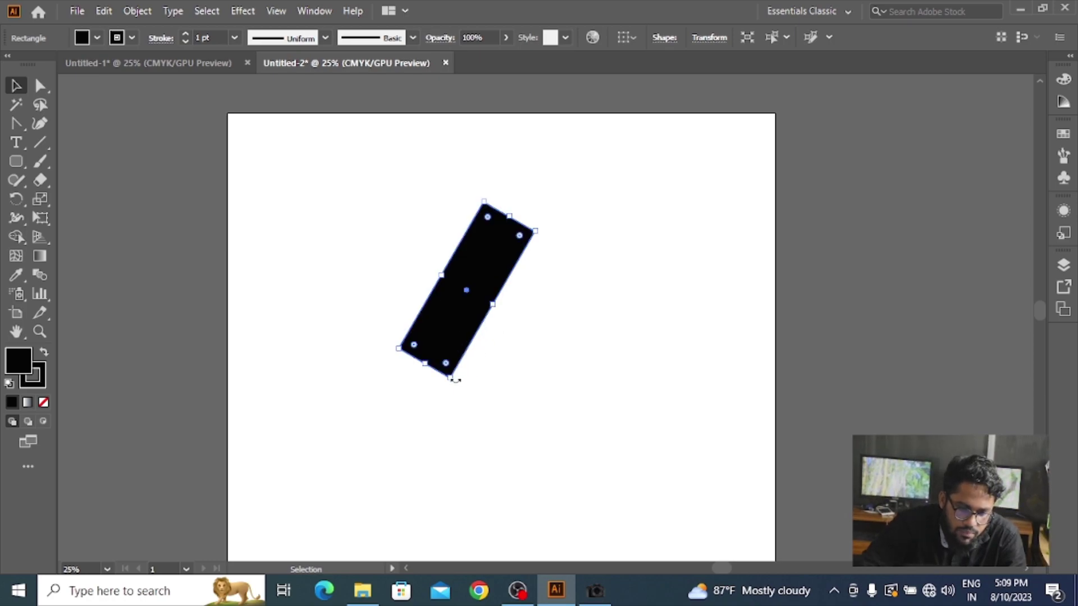
pyautogui.moveTo(454, 377)
pyautogui.mouseDown()
pyautogui.moveTo(493, 372)
pyautogui.moveTo(554, 313)
pyautogui.moveTo(529, 230)
pyautogui.moveTo(594, 270)
pyautogui.mouseUp()
pyautogui.click(594, 270)
pyautogui.click(482, 268)
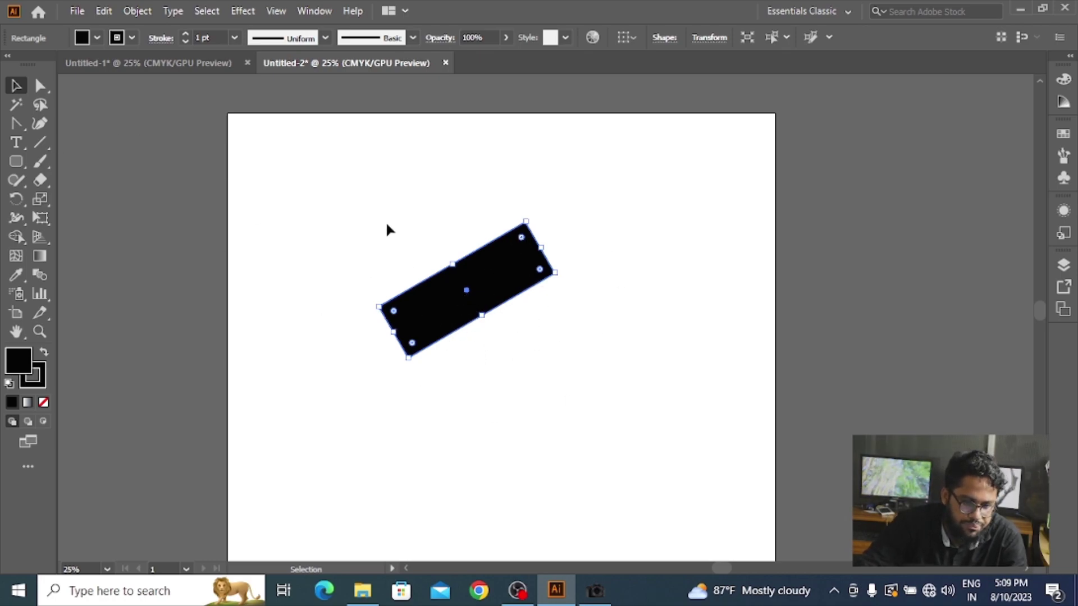
pyautogui.click(18, 203)
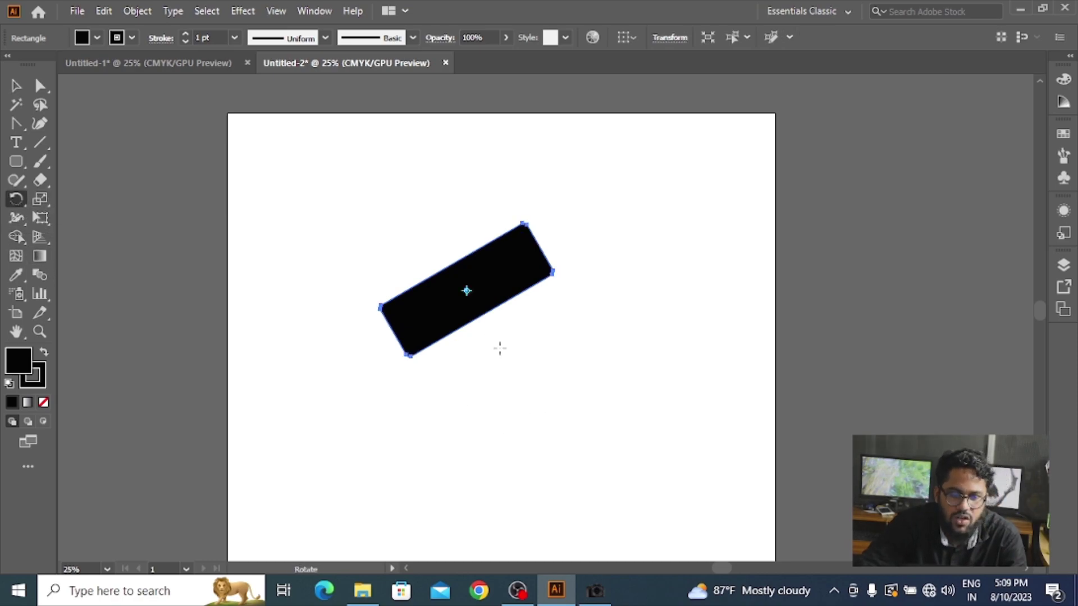
pyautogui.scroll(4, 460, 301)
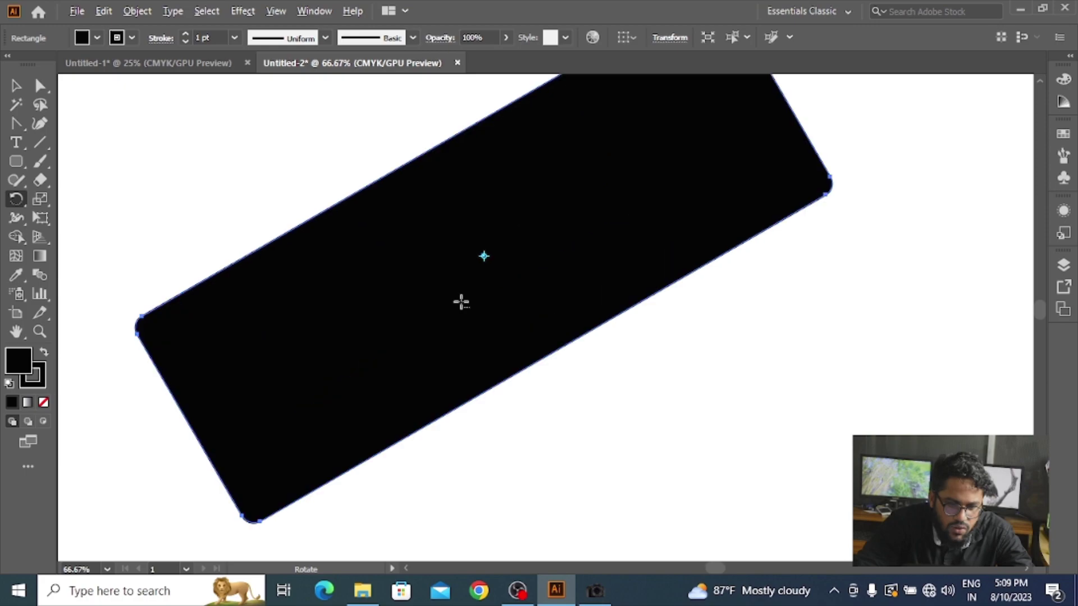
pyautogui.scroll(-3, 487, 259)
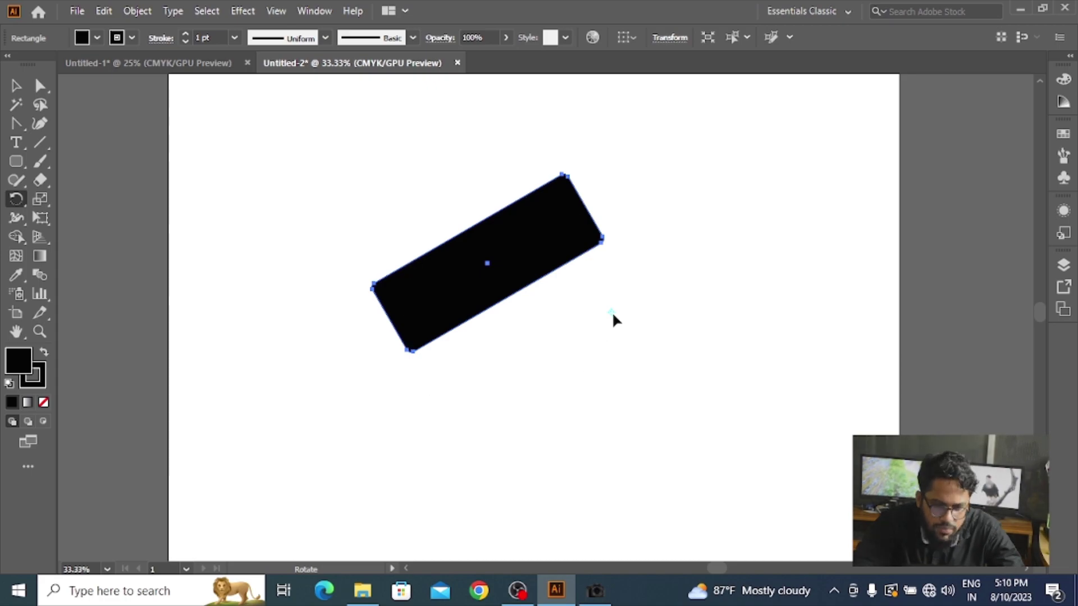
pyautogui.press('v')
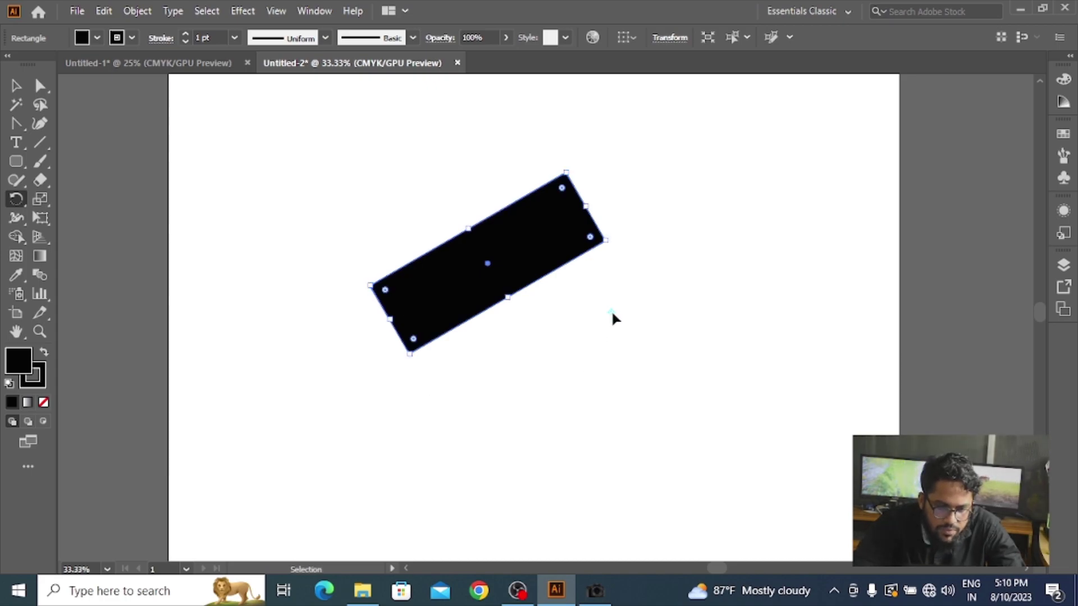
pyautogui.keyDown('ctrl'); pyautogui.click(611, 313); pyautogui.keyUp('ctrl')
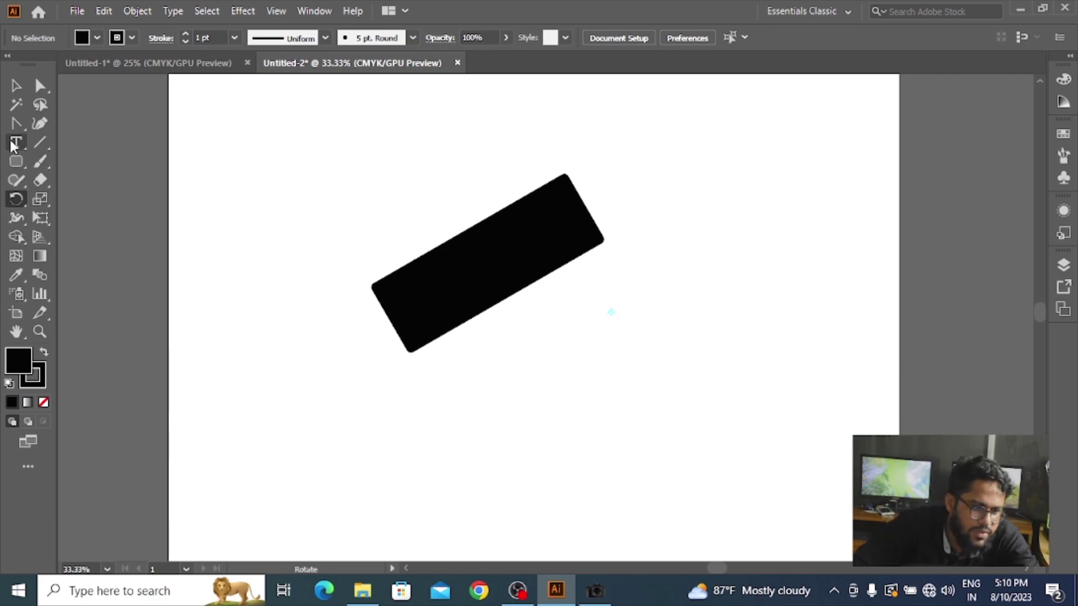
pyautogui.press('v')
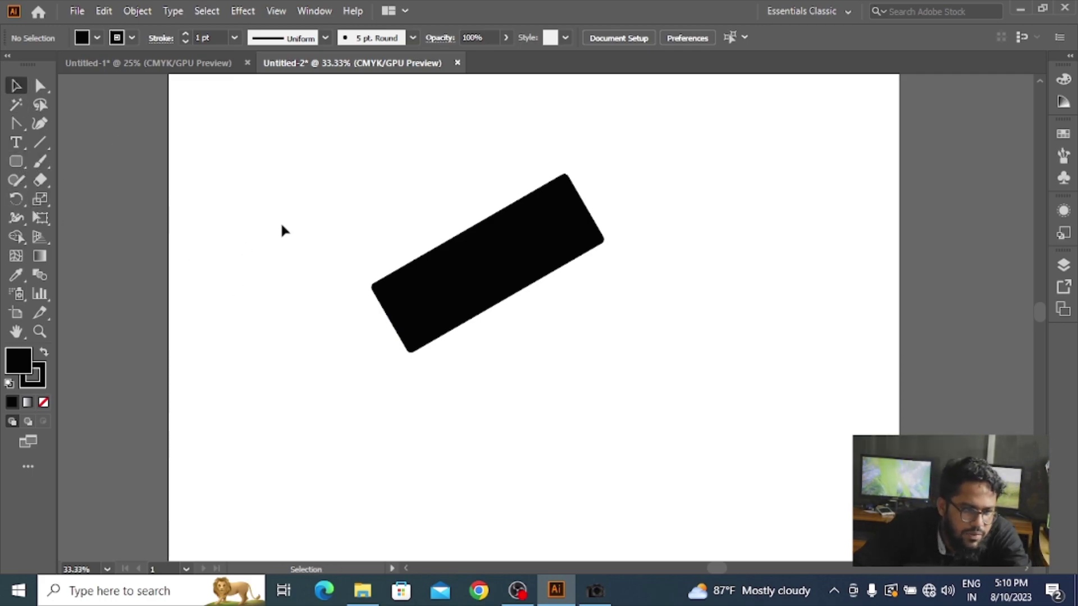
pyautogui.moveTo(345, 205); pyautogui.dragTo(490, 332)
# Delete the tilted rectangle and draw an upright black rounded rectangle.
pyautogui.press('Delete')
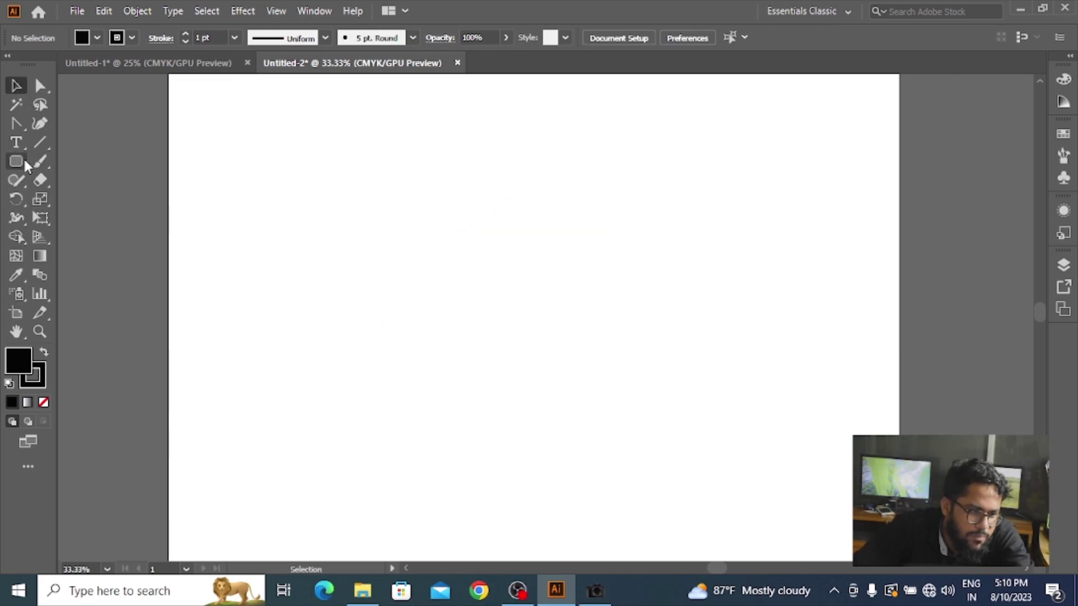
pyautogui.rightClick(17, 161)
pyautogui.click(89, 178)
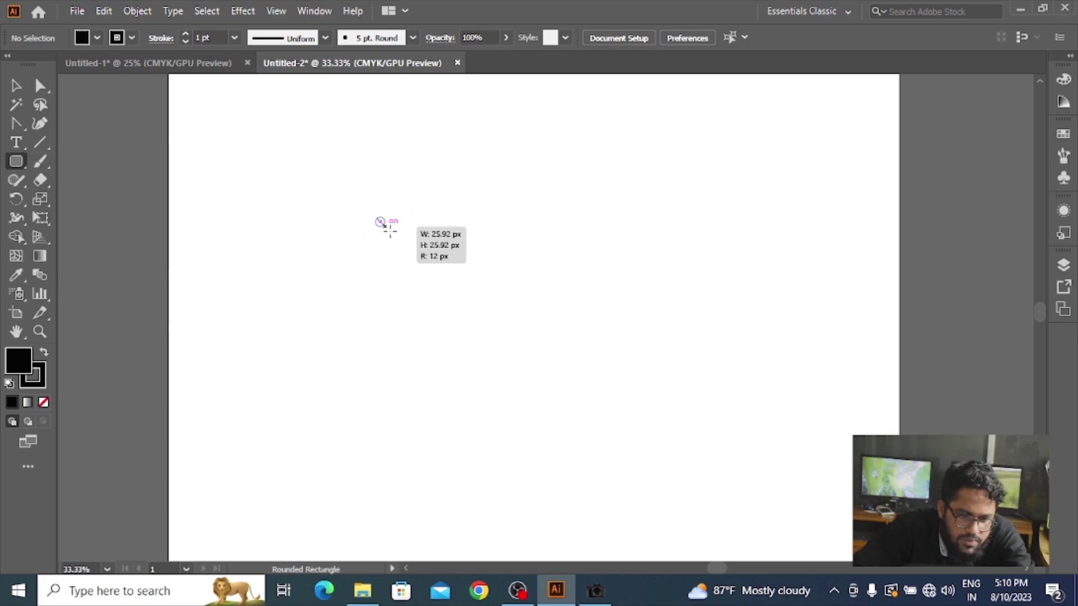
pyautogui.moveTo(376, 216); pyautogui.dragTo(455, 333)
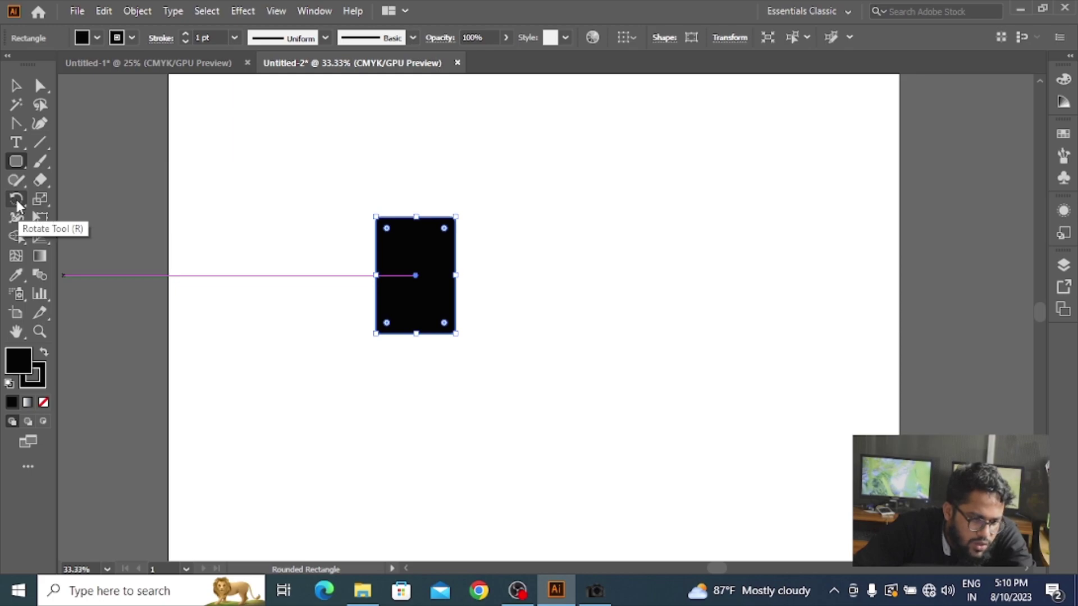
# Redraw it as a smaller, narrow upright rounded rectangle, ready for the Rotate tool.
pyautogui.click(17, 200)
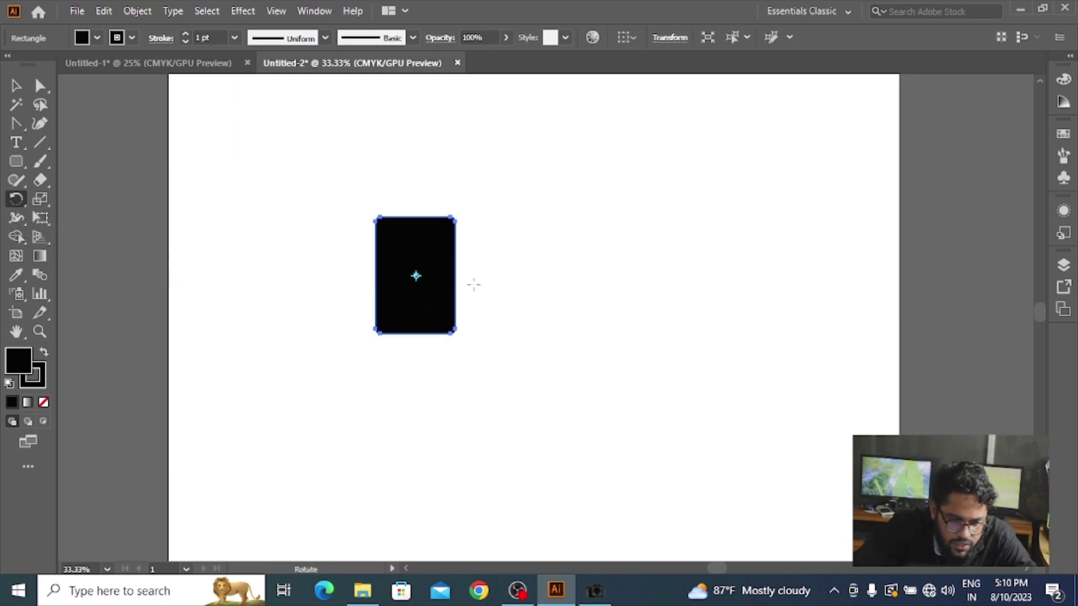
pyautogui.scroll(2, 429, 287)
pyautogui.scroll(-2, 423, 284)
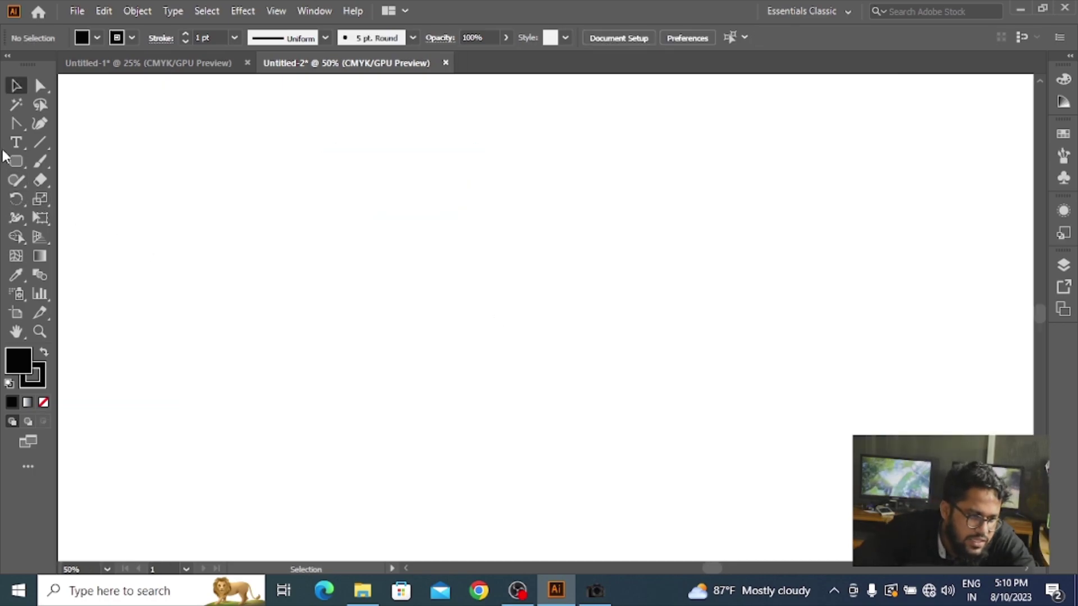
pyautogui.moveTo(16, 165); pyautogui.dragTo(90, 178)
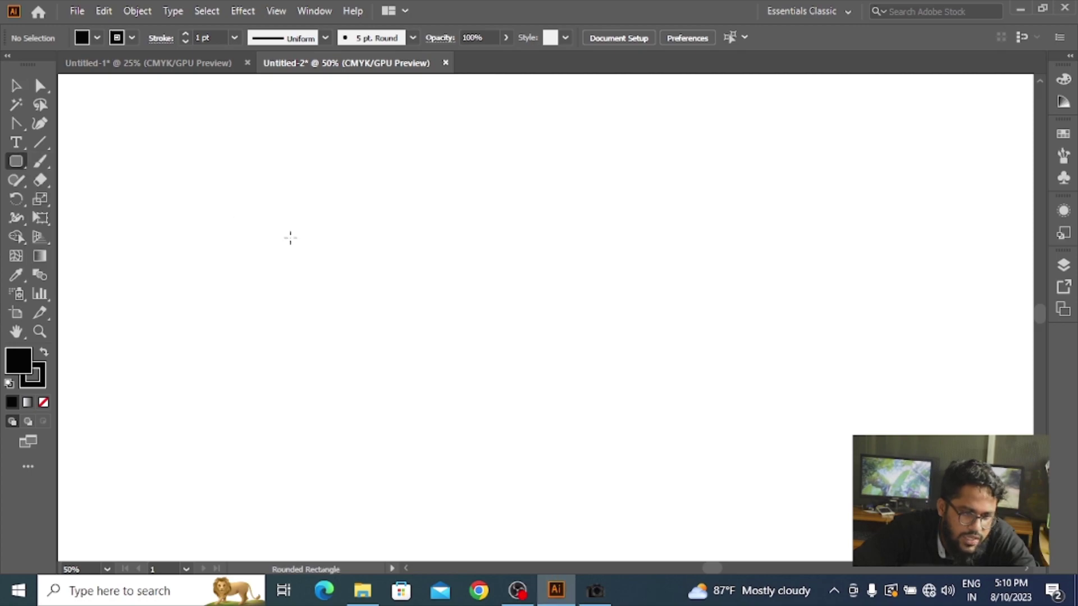
pyautogui.moveTo(336, 232); pyautogui.dragTo(381, 334)
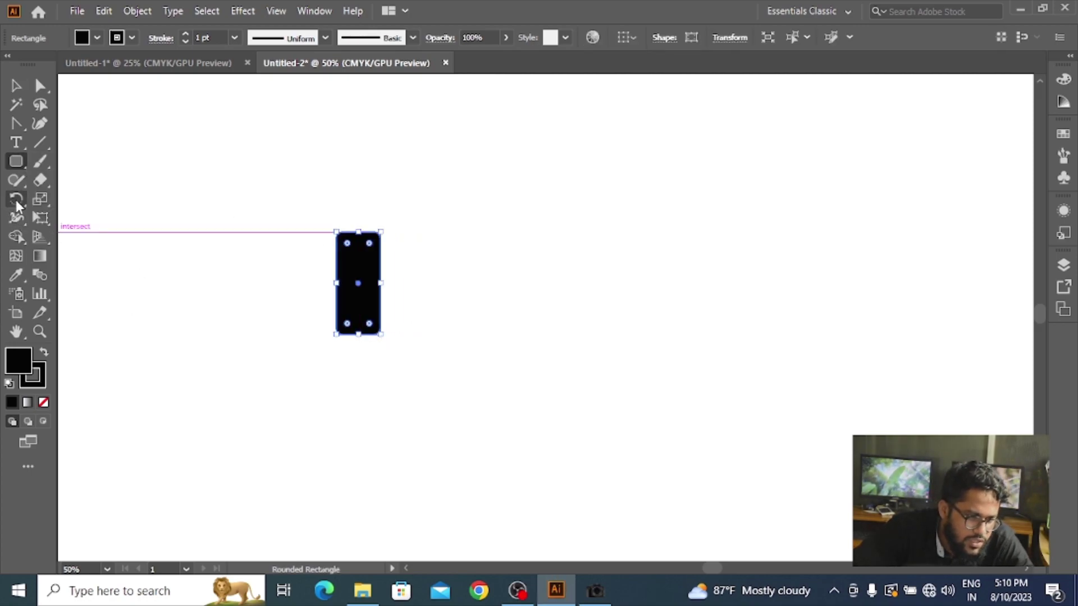
pyautogui.click(16, 200)
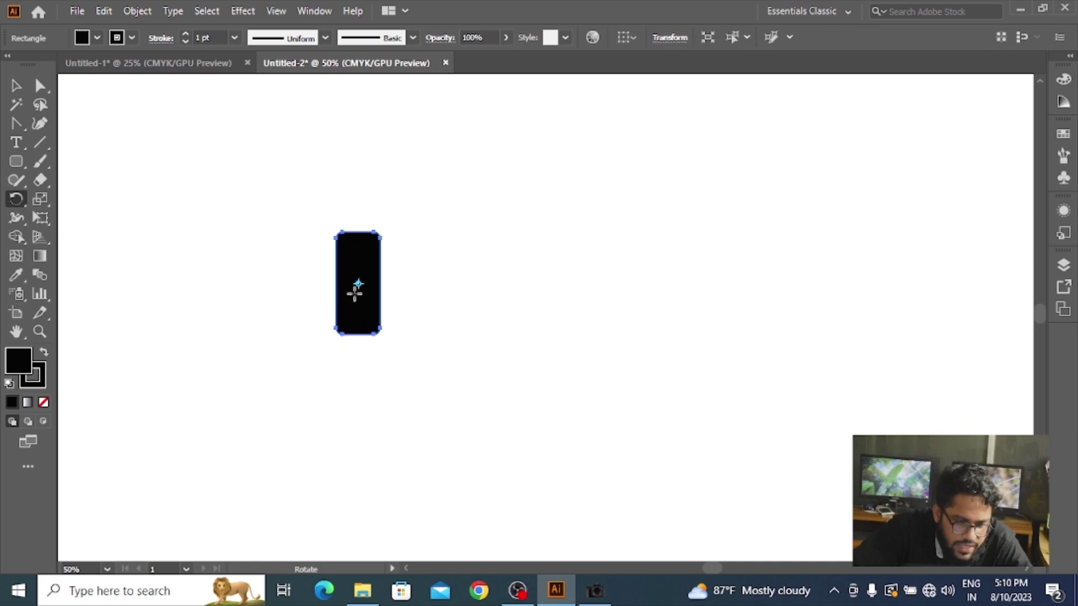
pyautogui.press('alt')
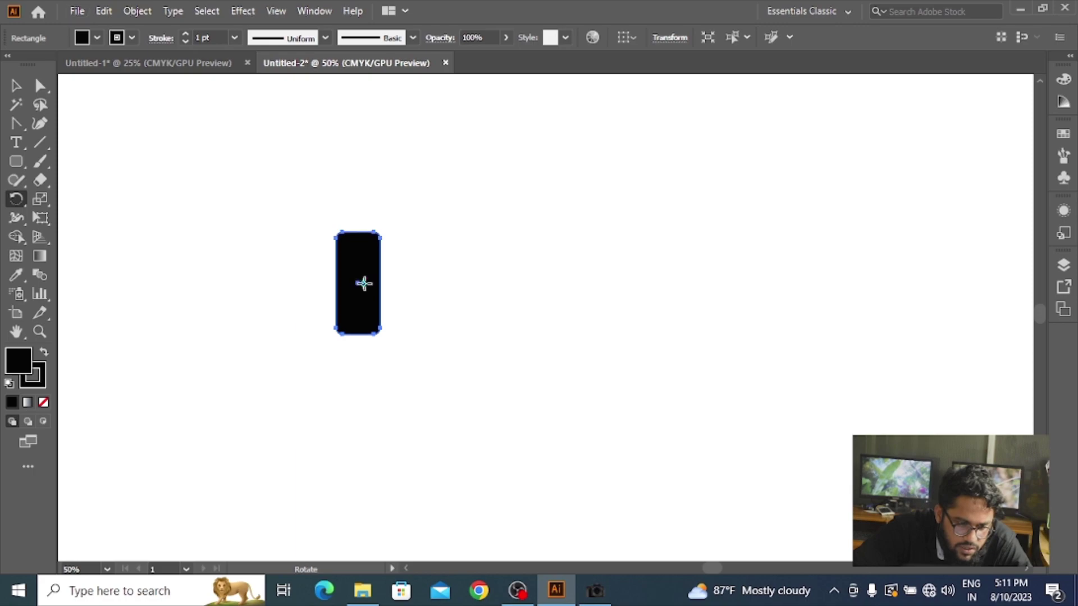
# Set the pivot right of the rectangle, enter a 30° angle and toggle the preview.
pyautogui.keyDown('alt'); pyautogui.click(444, 286); pyautogui.keyUp('alt')
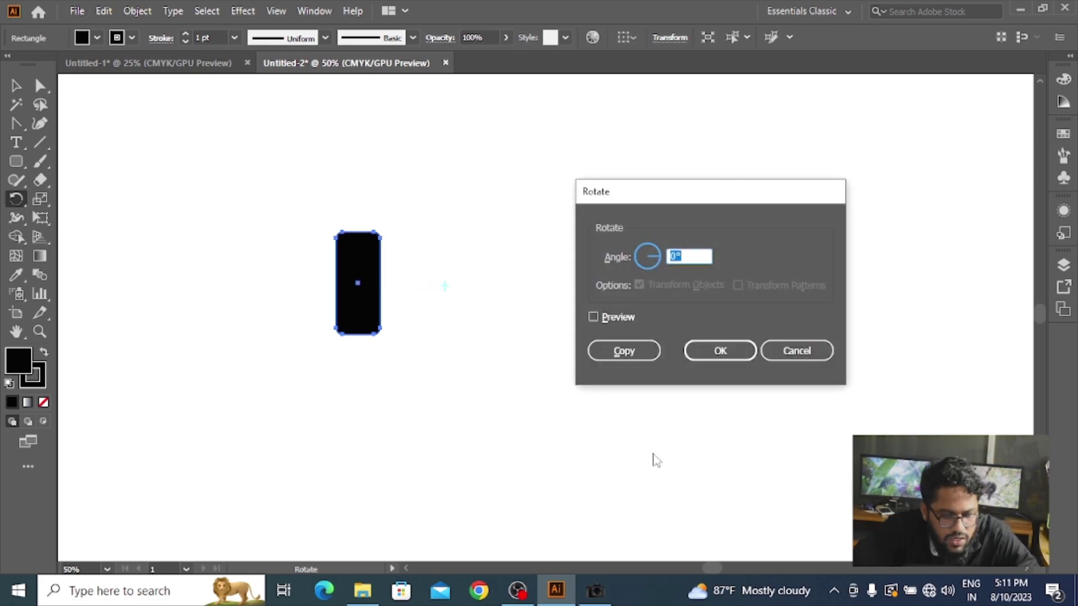
pyautogui.moveTo(638, 200); pyautogui.dragTo(615, 144)
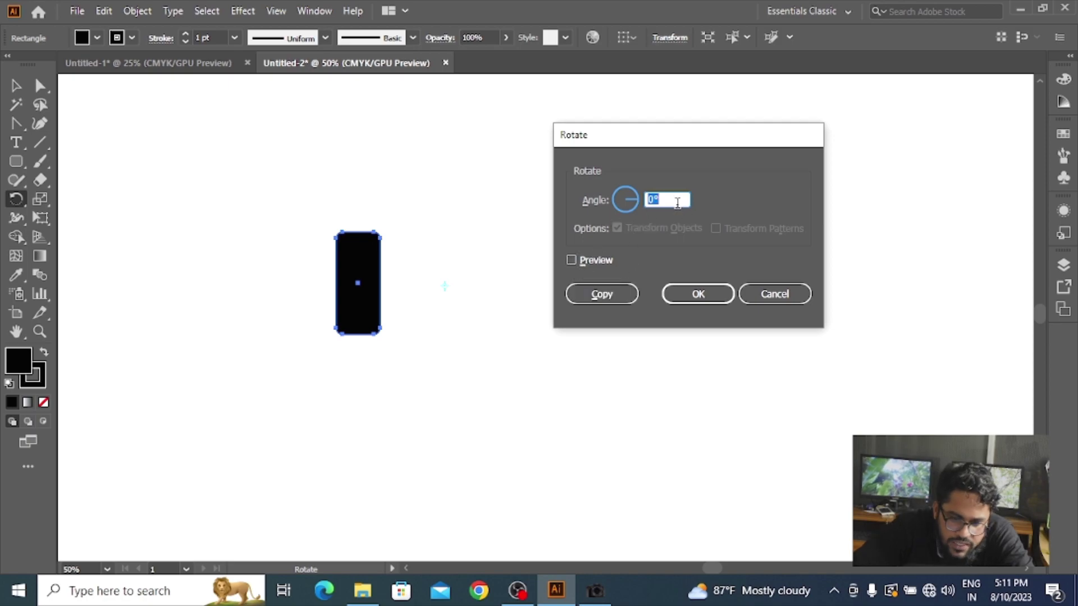
pyautogui.write('3')
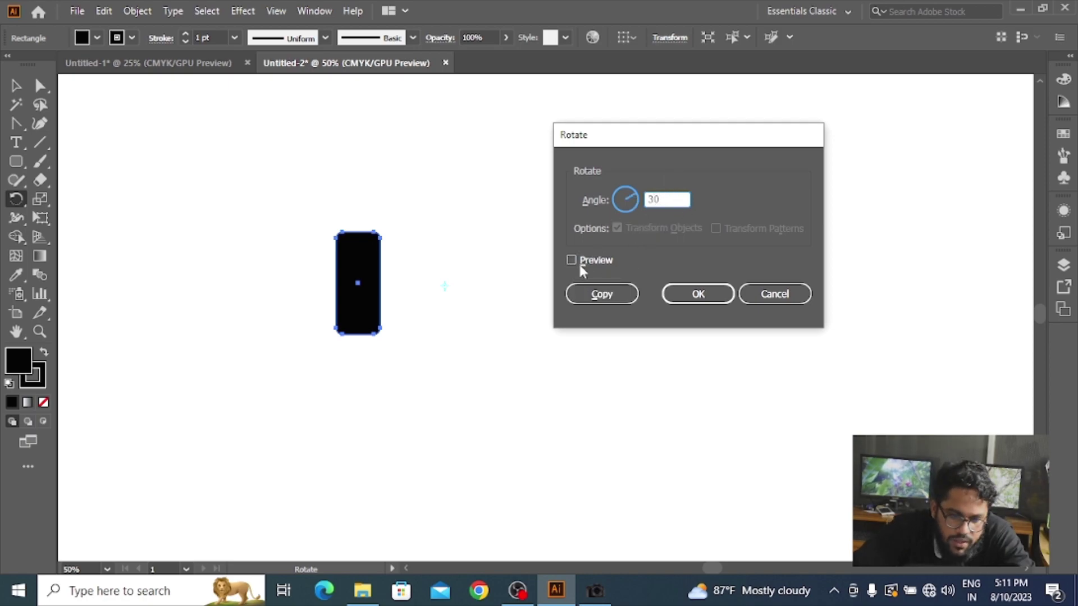
pyautogui.click(572, 260)
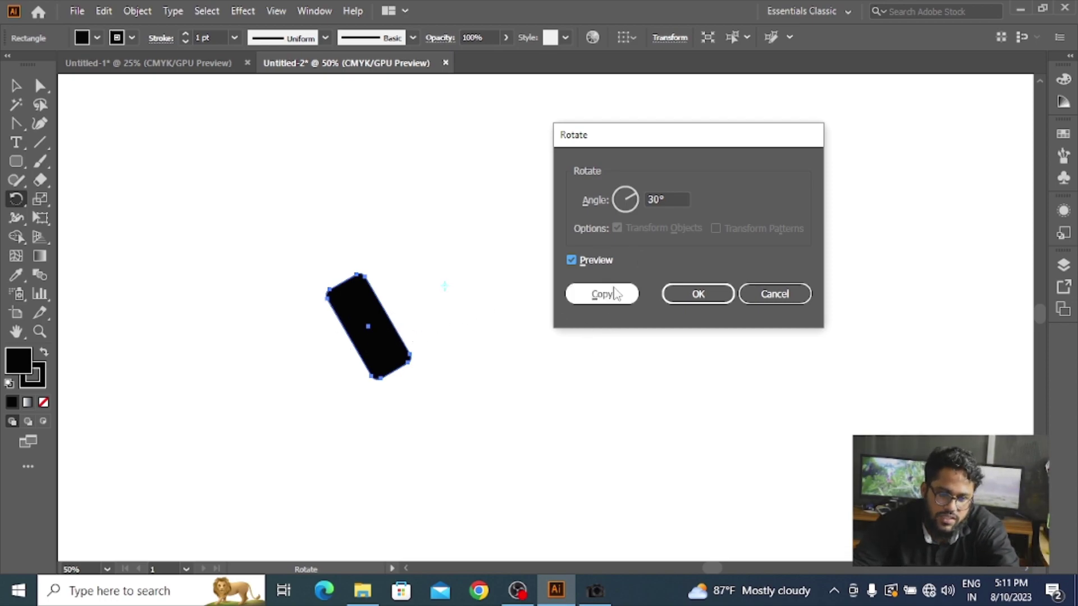
pyautogui.click(573, 260)
pyautogui.click(573, 260)
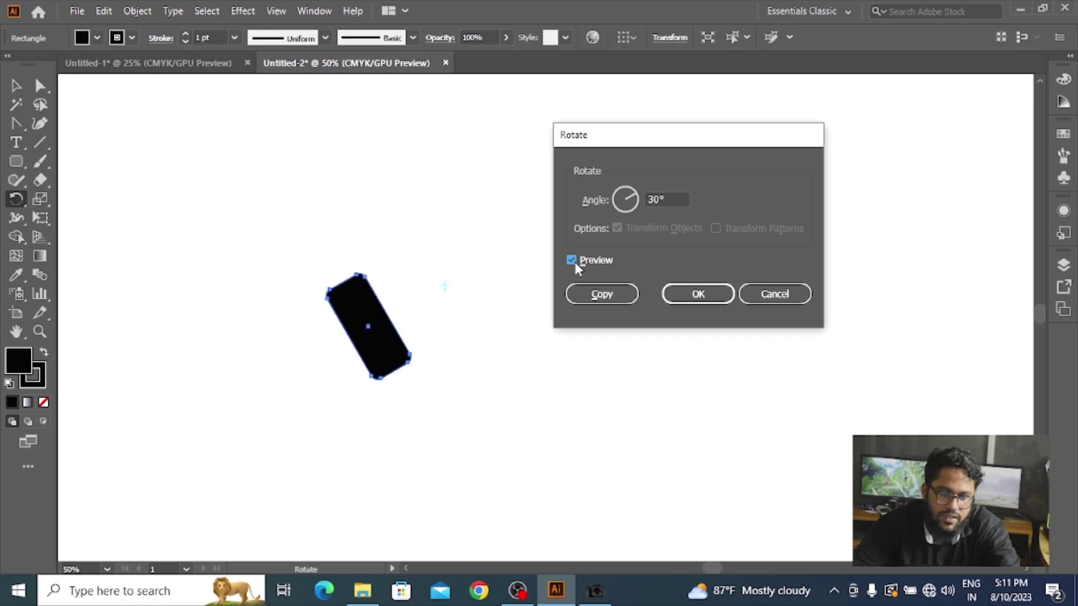
pyautogui.click(573, 260)
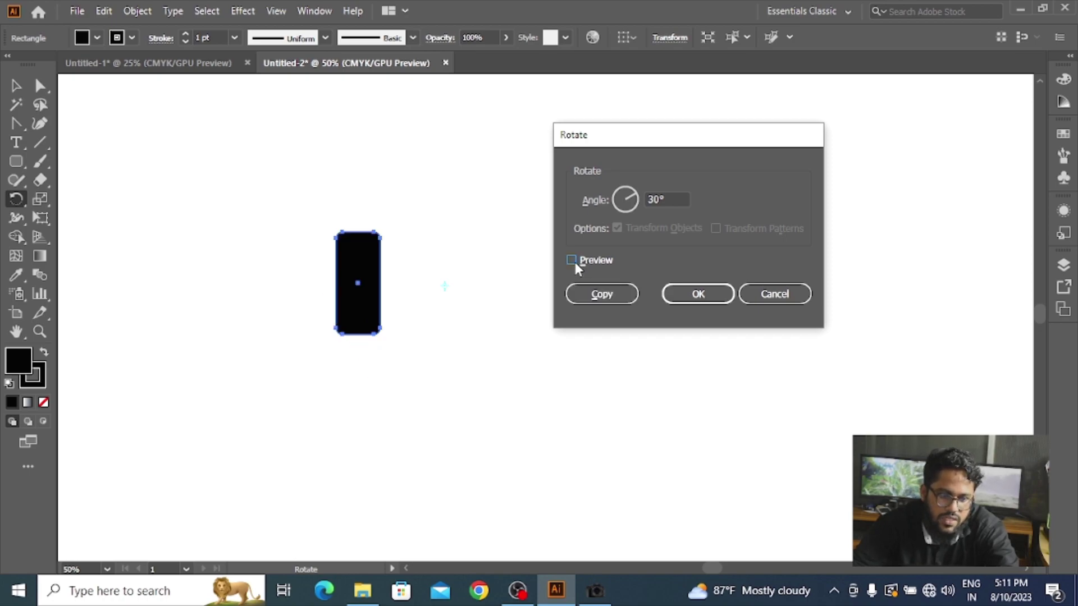
pyautogui.click(573, 260)
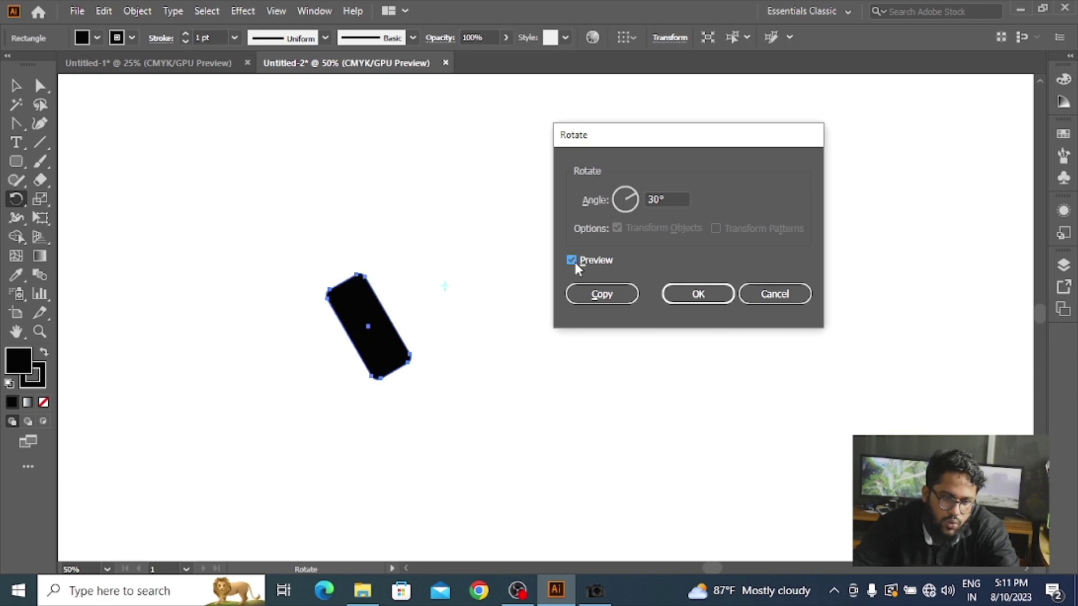
pyautogui.click(573, 261)
# Change the angle to 60°, compare with preview, and leave preview off.
pyautogui.doubleClick(665, 199)
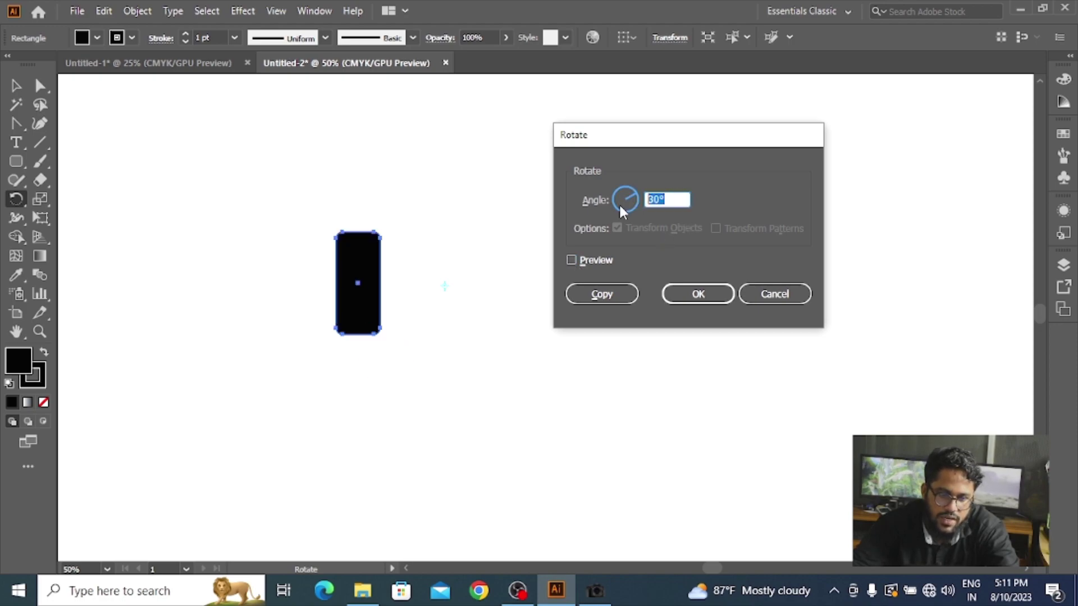
pyautogui.write('60')
pyautogui.click(571, 260)
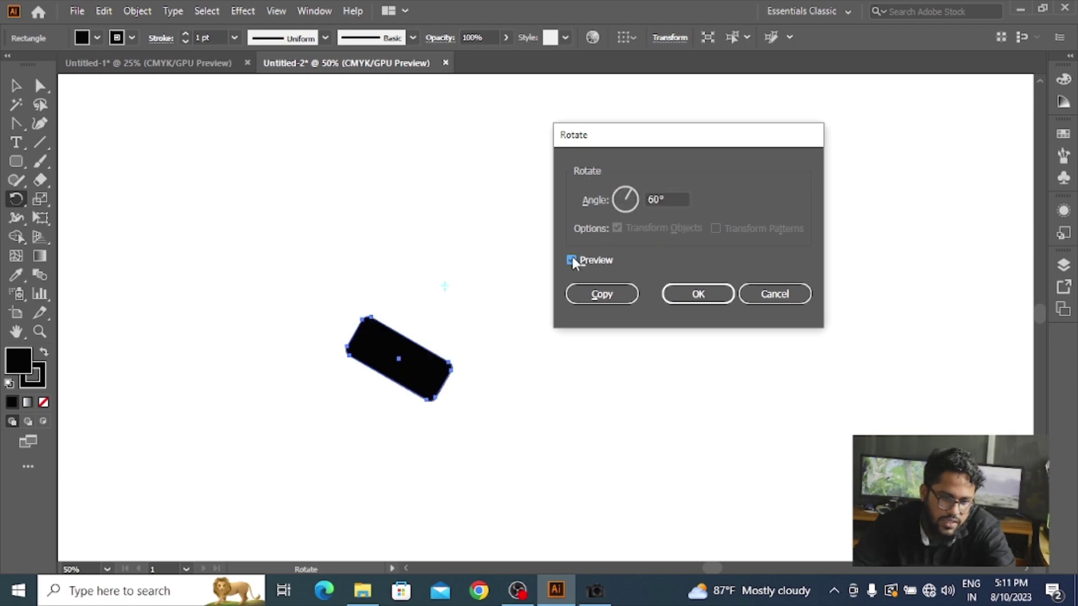
pyautogui.click(572, 260)
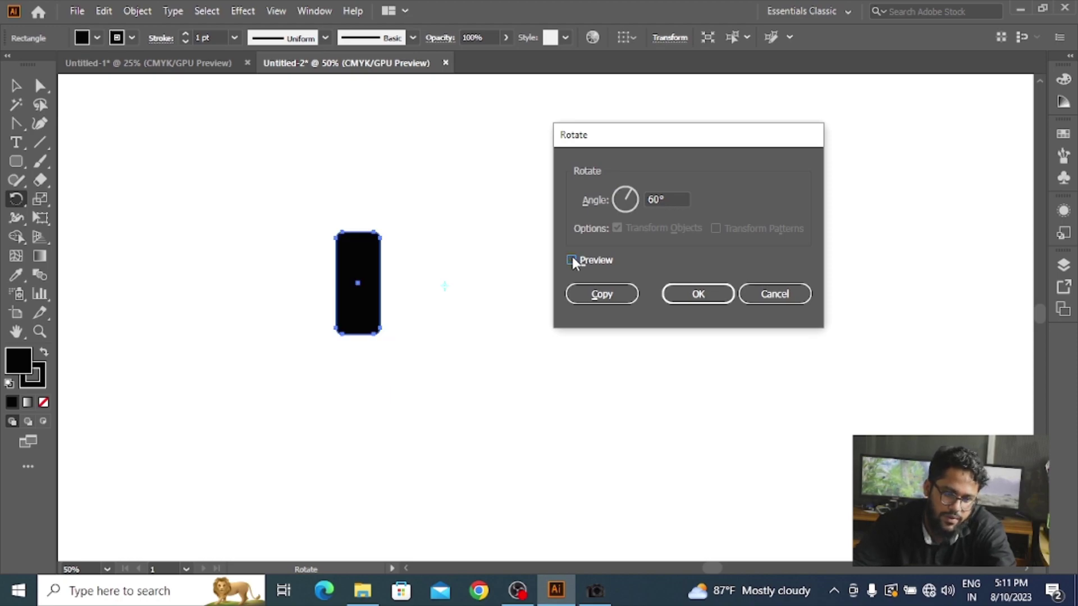
pyautogui.click(572, 260)
pyautogui.click(571, 260)
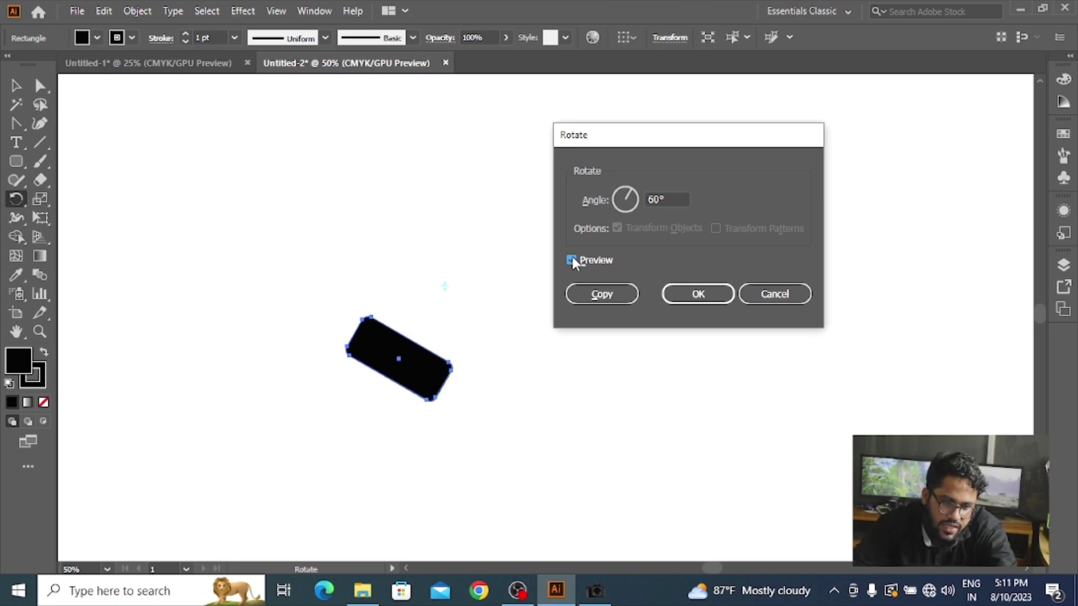
pyautogui.click(571, 260)
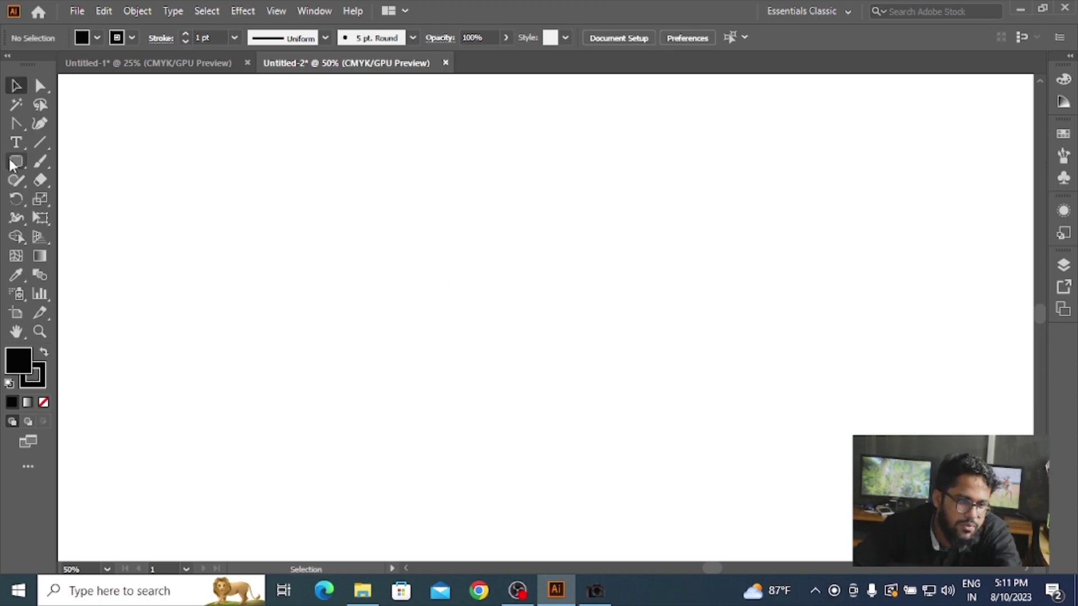
# Draw a tall narrow ellipse mid-page and set the Rotate pivot at its bottom tip.
pyautogui.rightClick(16, 161)
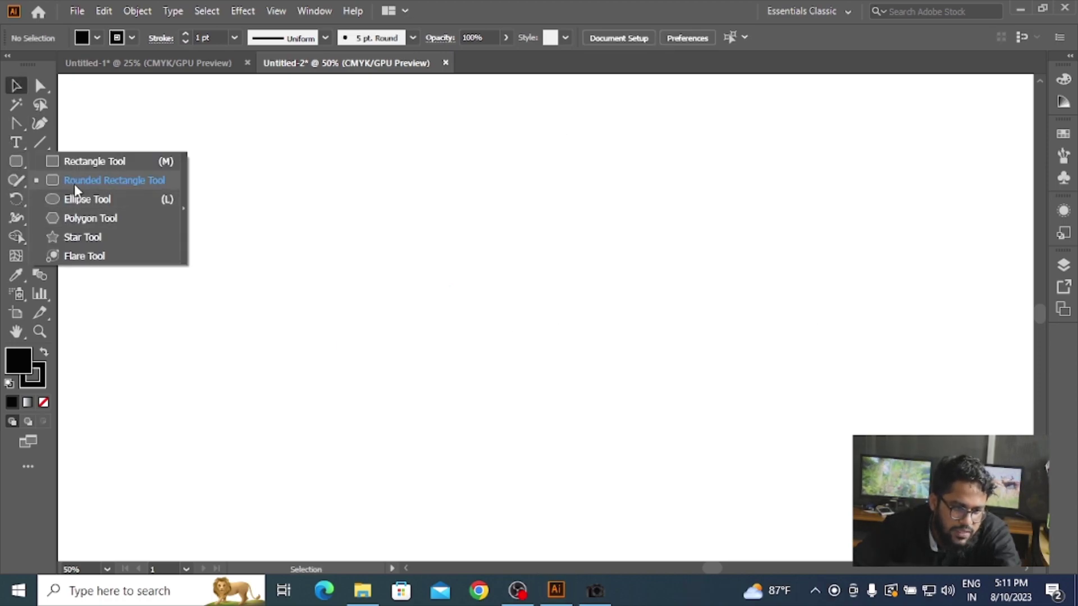
pyautogui.click(79, 197)
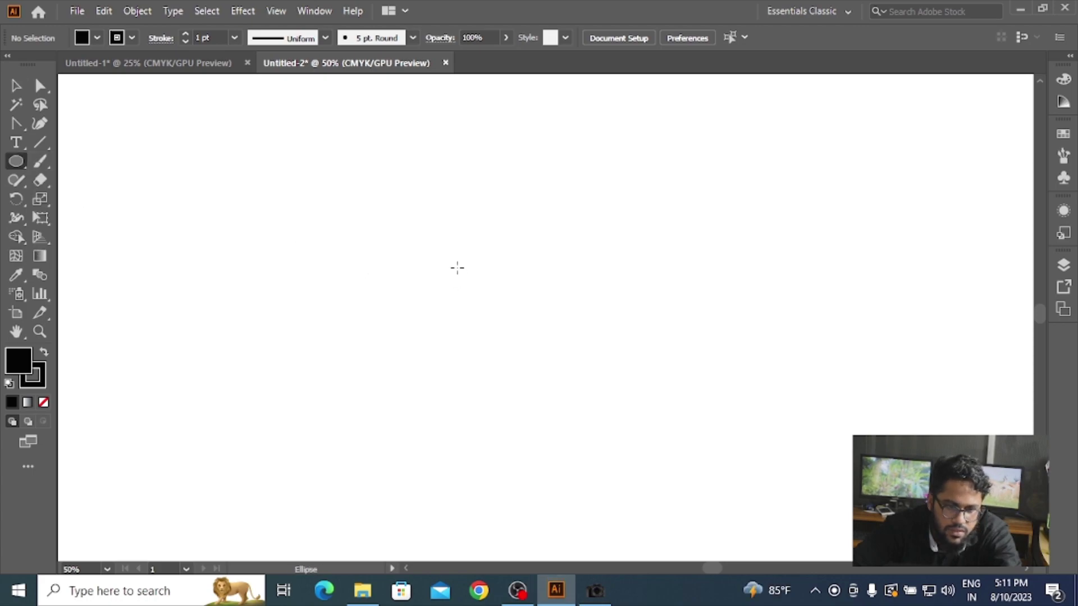
pyautogui.moveTo(451, 183); pyautogui.dragTo(502, 409)
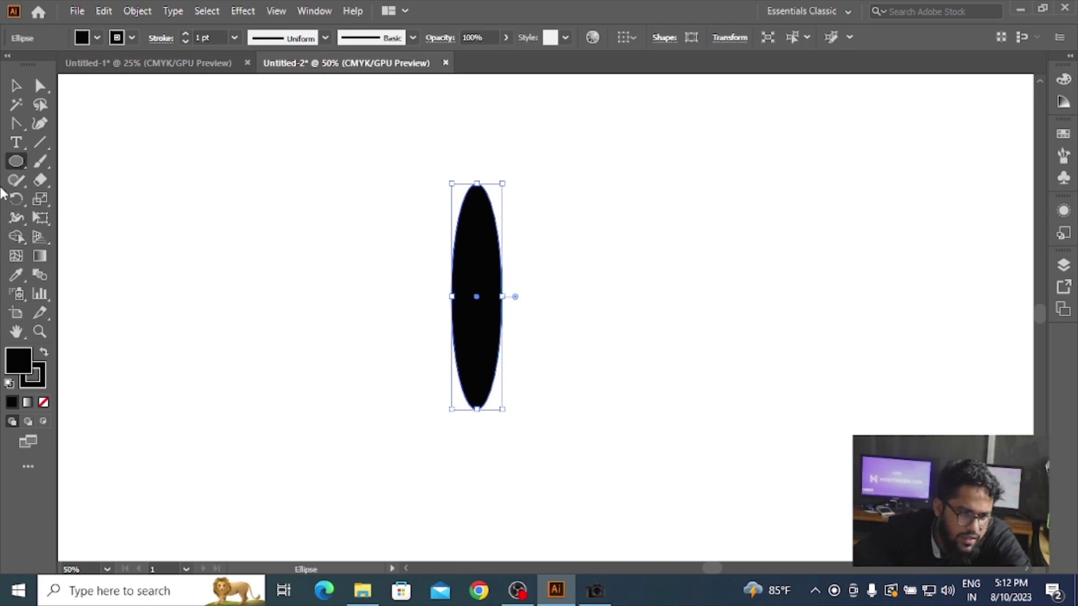
pyautogui.click(16, 199)
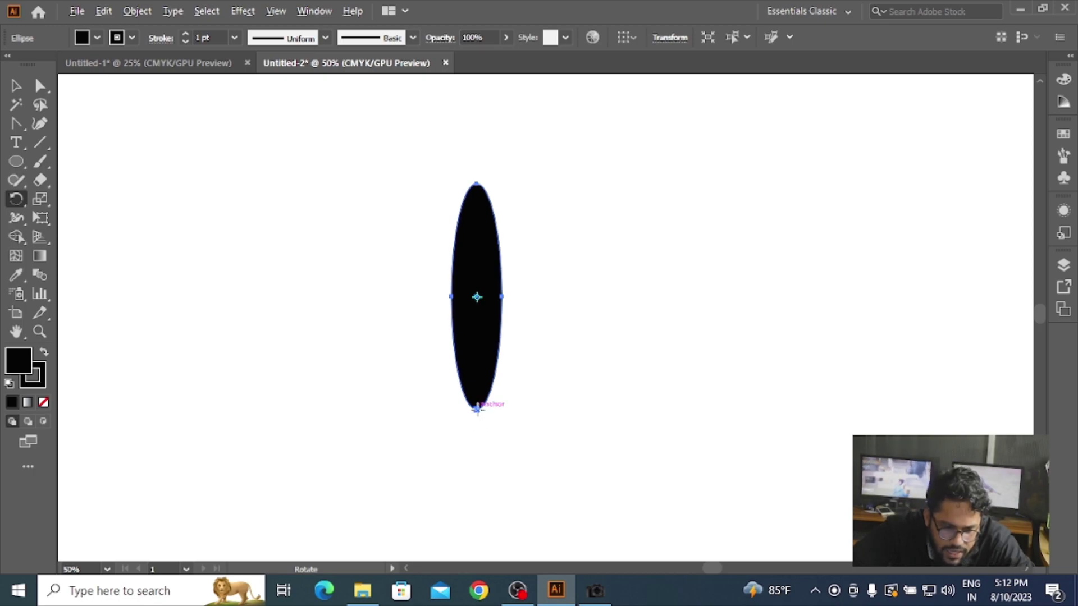
pyautogui.keyDown('alt'); pyautogui.click(477, 409); pyautogui.keyUp('alt')
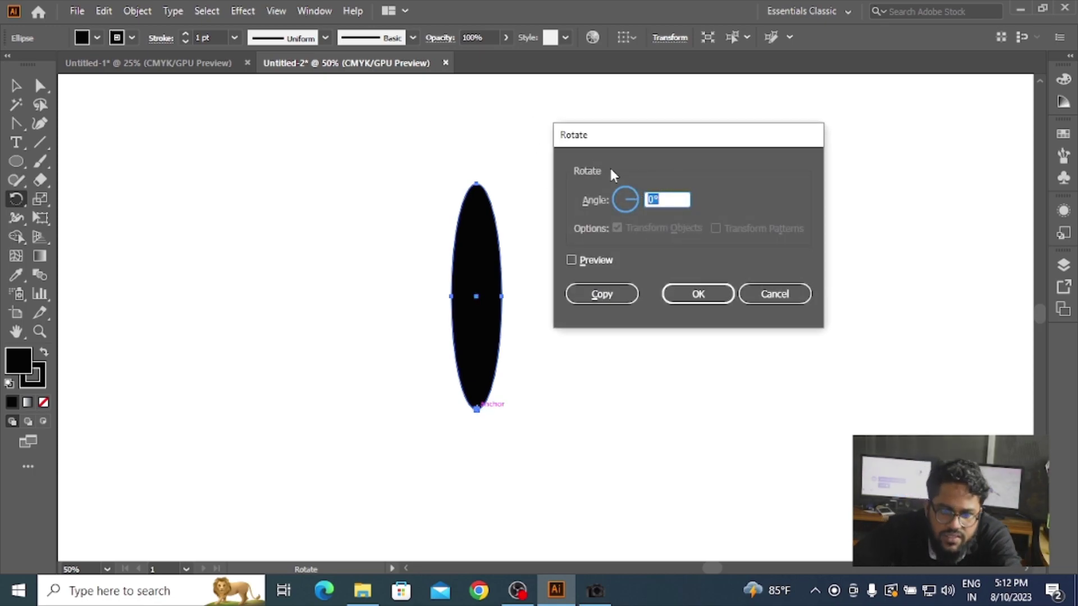
pyautogui.click(572, 260)
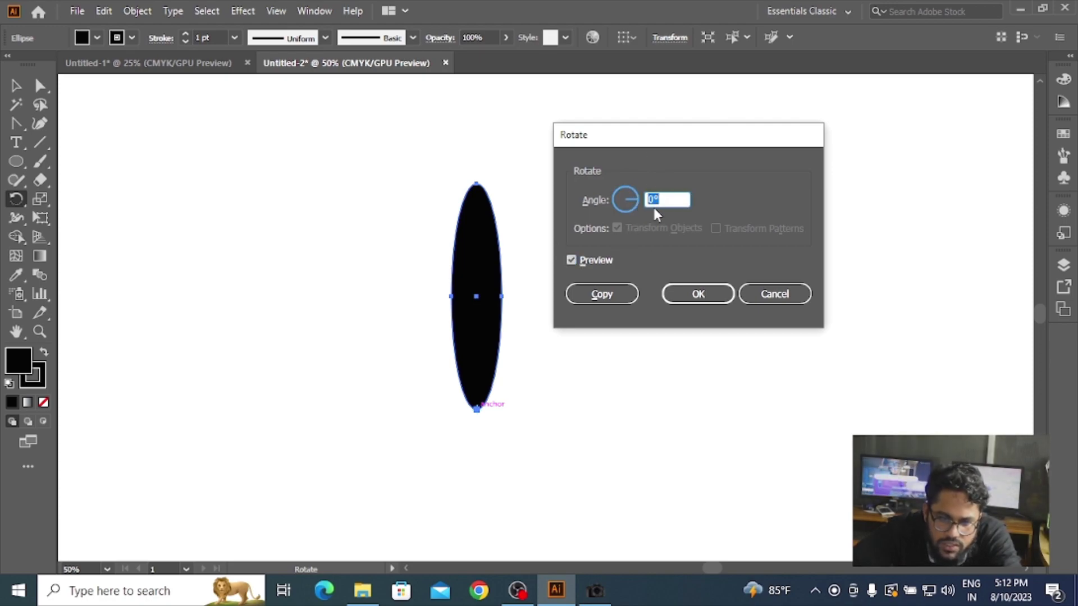
pyautogui.write('30')
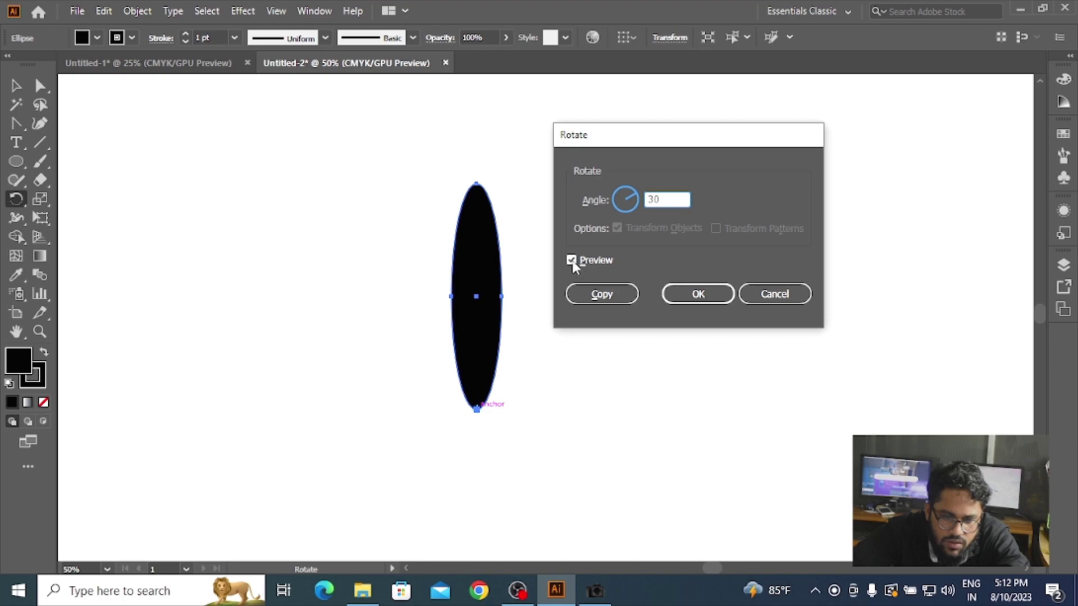
pyautogui.click(572, 260)
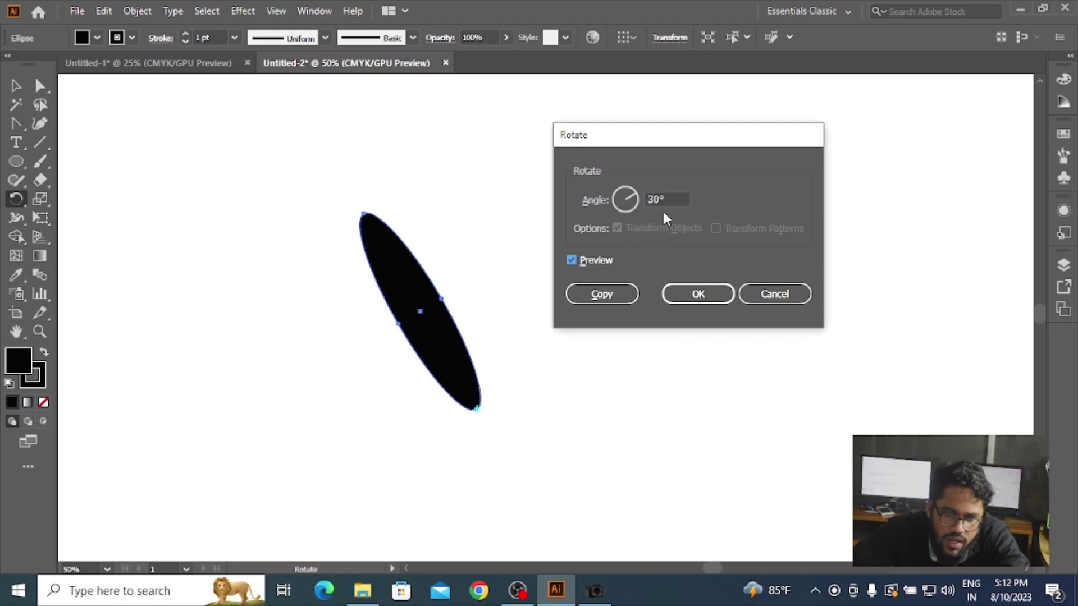
pyautogui.click(573, 259)
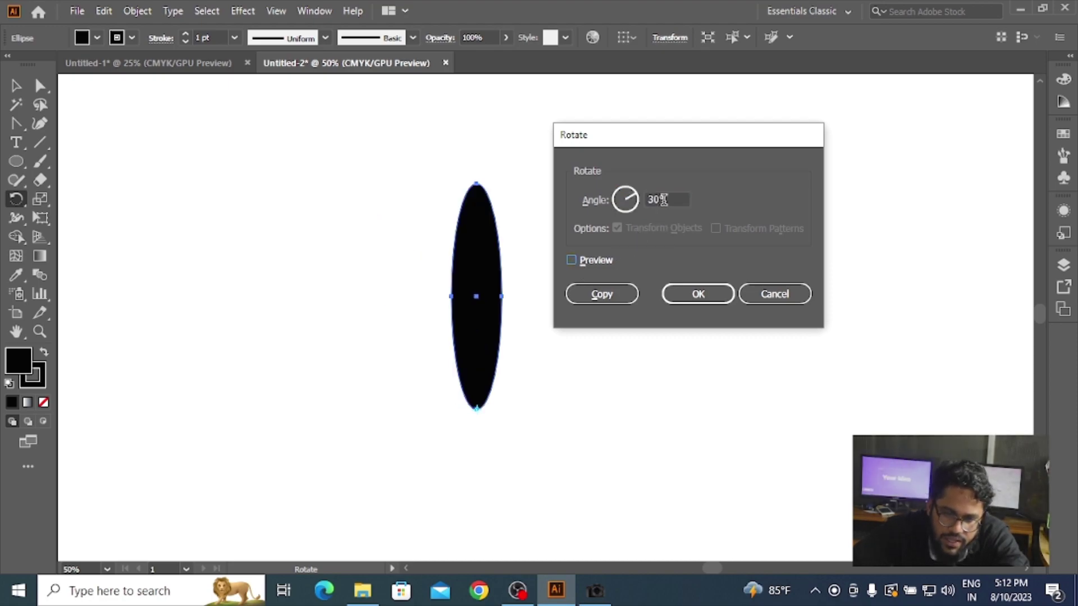
pyautogui.click(571, 260)
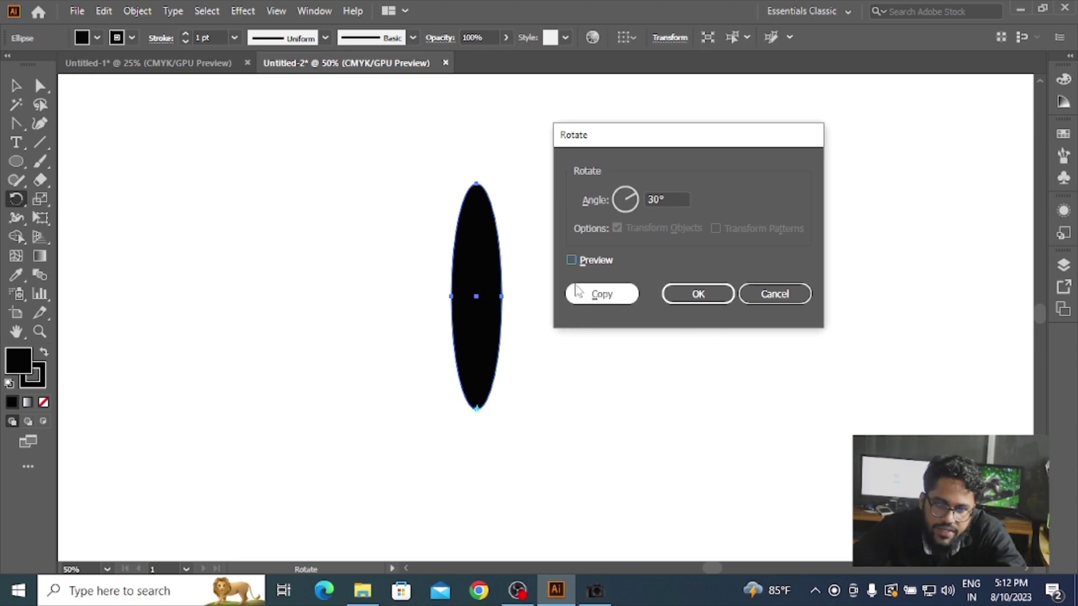
pyautogui.click(574, 260)
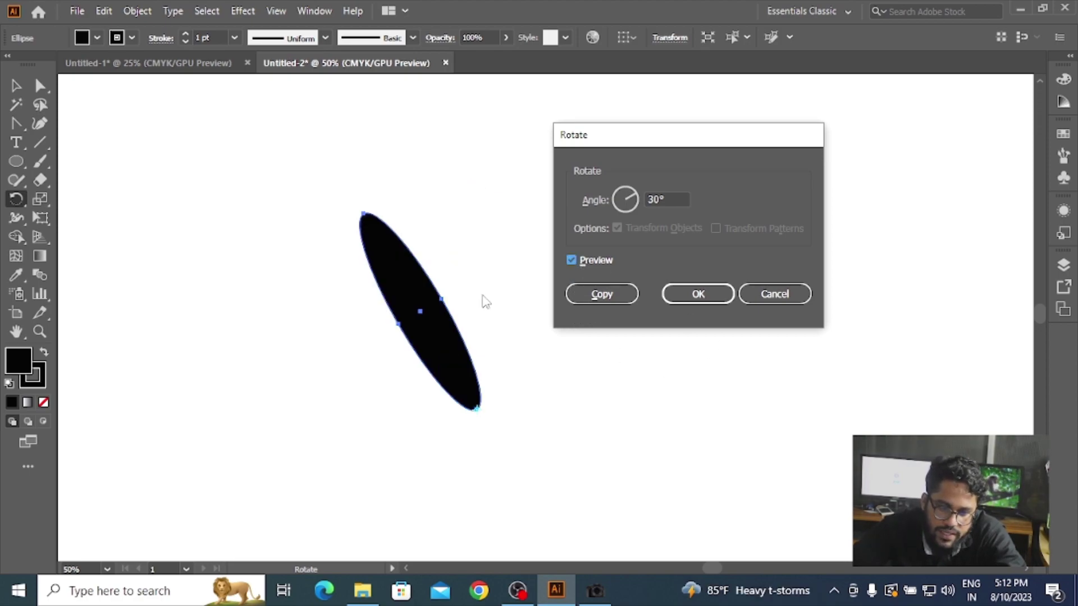
pyautogui.click(698, 294)
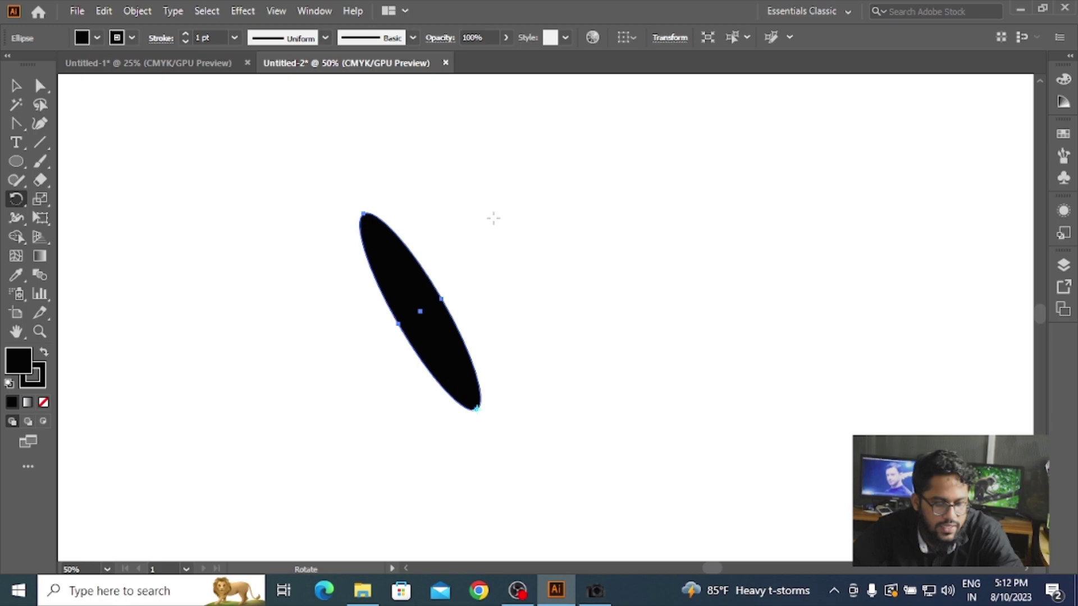
pyautogui.hotkey('ctrl', 'z')
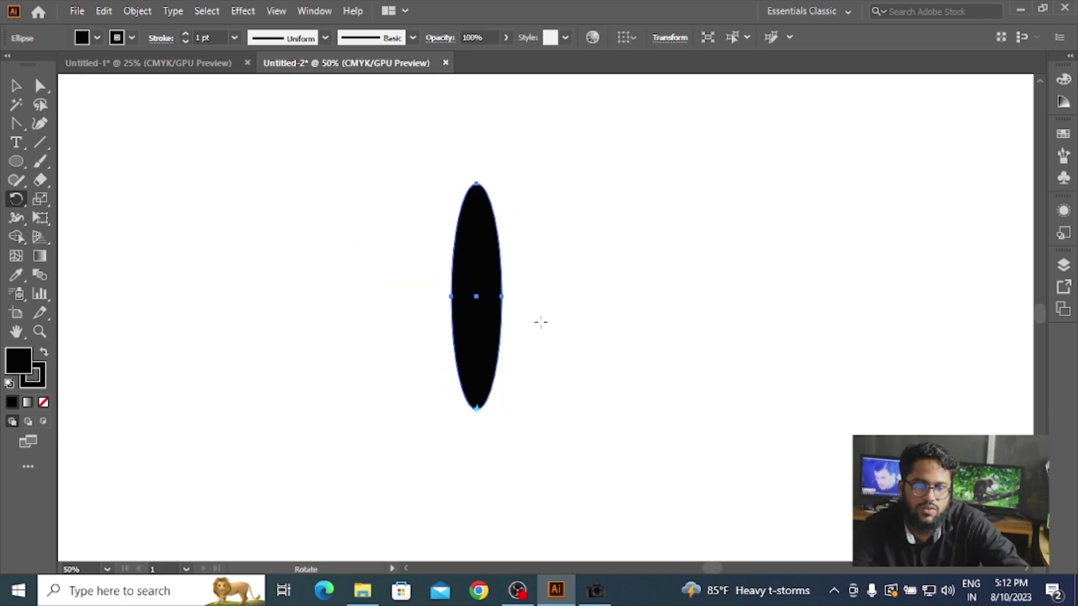
# Copy the ellipse at 30° around its bottom tip and repeat with Ctrl+D into a flower.
pyautogui.keyDown('alt'); pyautogui.click(476, 409); pyautogui.keyUp('alt')
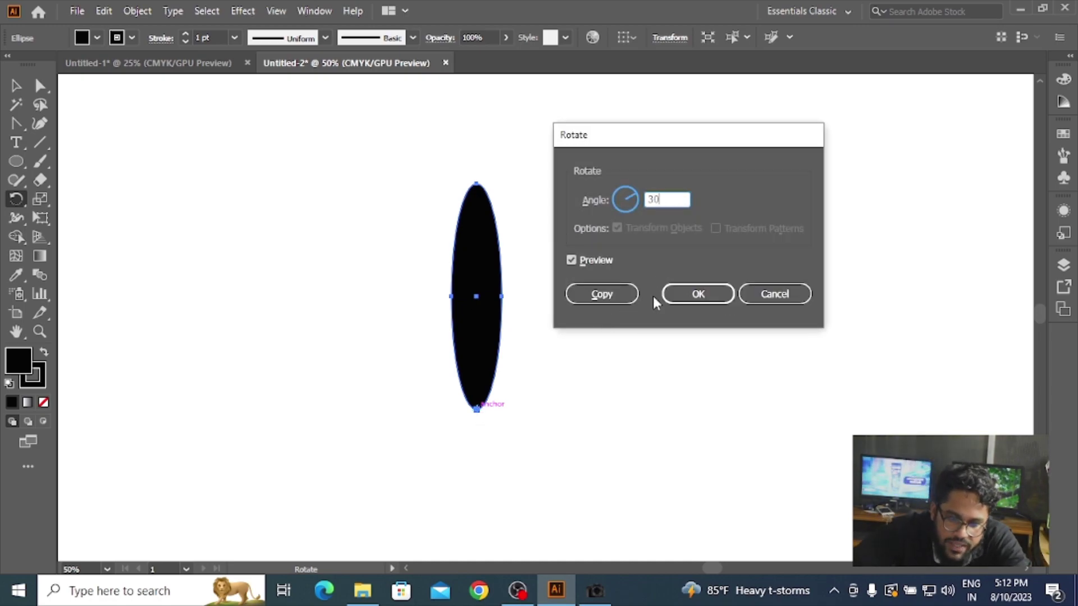
pyautogui.click(571, 260)
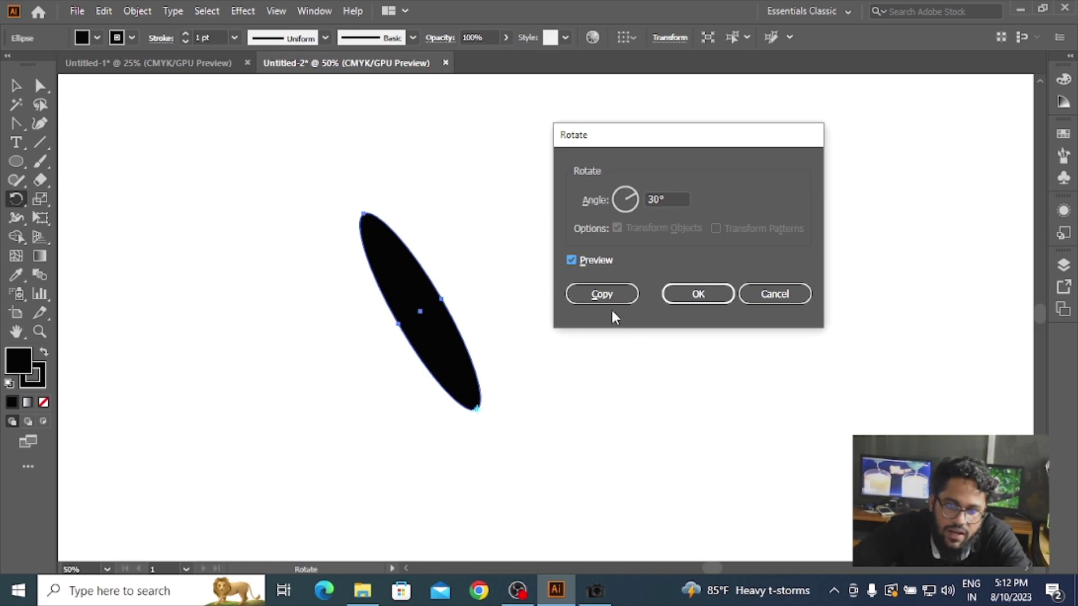
pyautogui.click(602, 294)
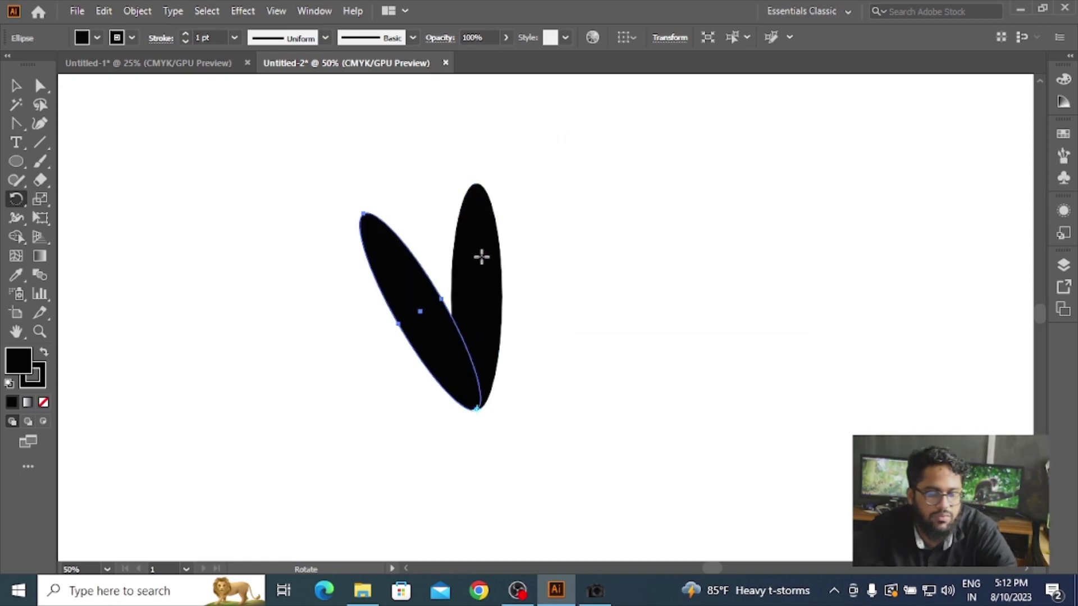
pyautogui.hotkey('ctrl', 'd')
pyautogui.hotkey('ctrl', 'd')
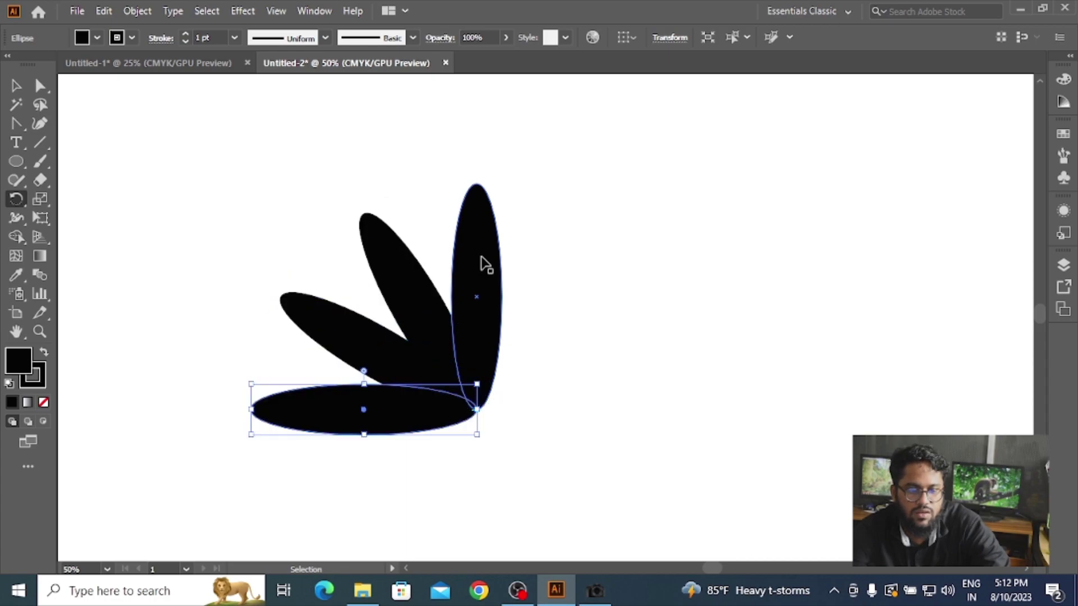
pyautogui.hotkey('ctrl', 'd')
pyautogui.hotkey('ctrl', 'd')
pyautogui.hotkey('ctrl', 'd')
pyautogui.hotkey('ctrl', 'd')
pyautogui.hotkey('ctrl', 'd')
pyautogui.hotkey('ctrl', 'd')
pyautogui.hotkey('ctrl', 'd')
pyautogui.hotkey('ctrl', 'd')
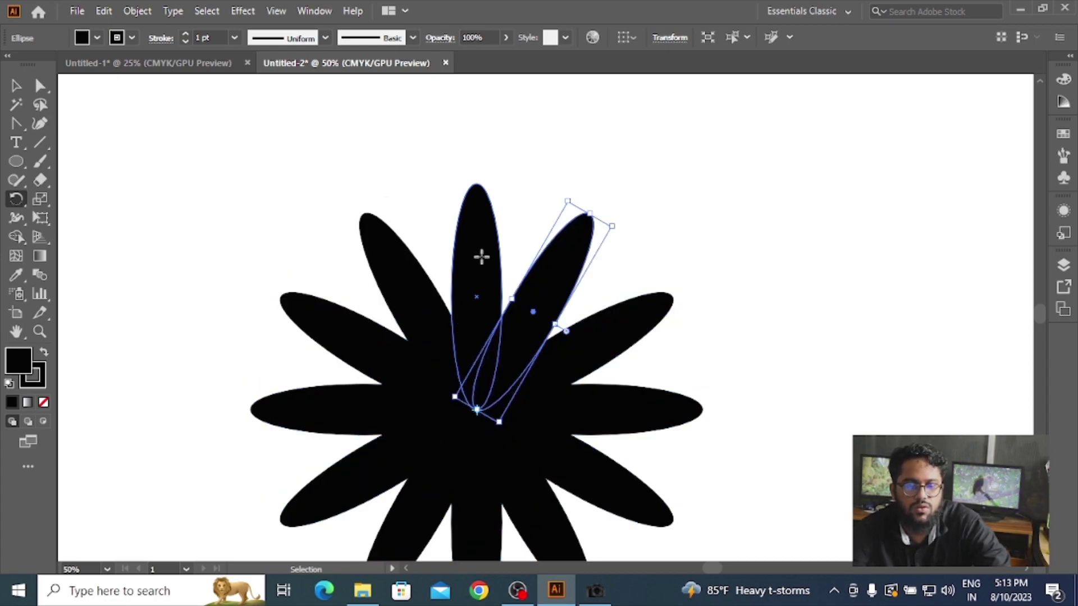
pyautogui.hotkey('ctrl', 'd')
pyautogui.hotkey('ctrl', '-')
# Marquee-select all the flower's petals and delete them.
pyautogui.moveTo(424, 404); pyautogui.dragTo(421, 320)
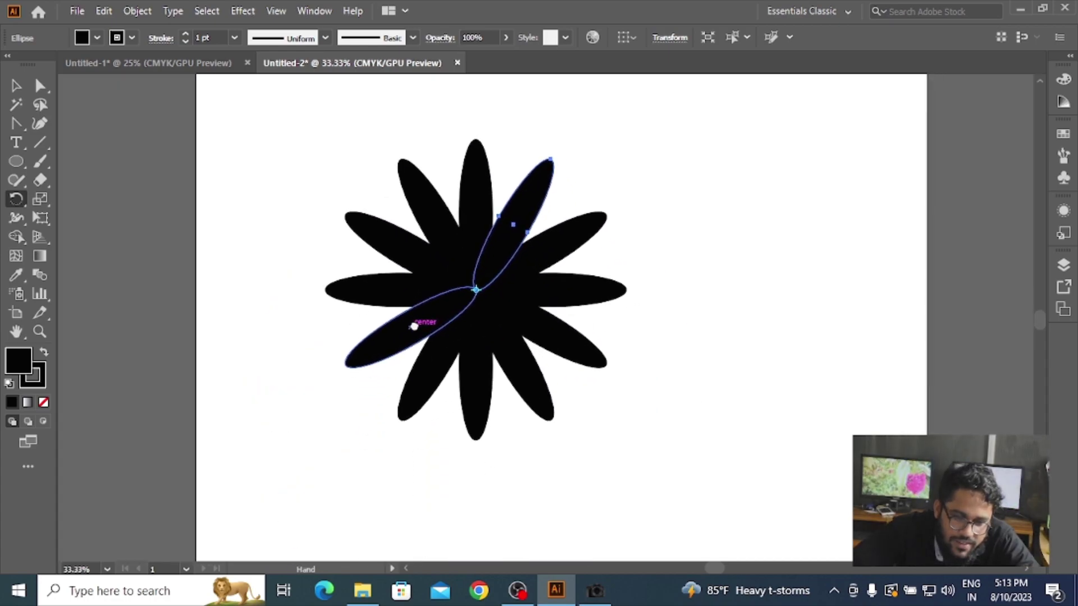
pyautogui.click(17, 89)
pyautogui.moveTo(332, 207); pyautogui.dragTo(702, 463)
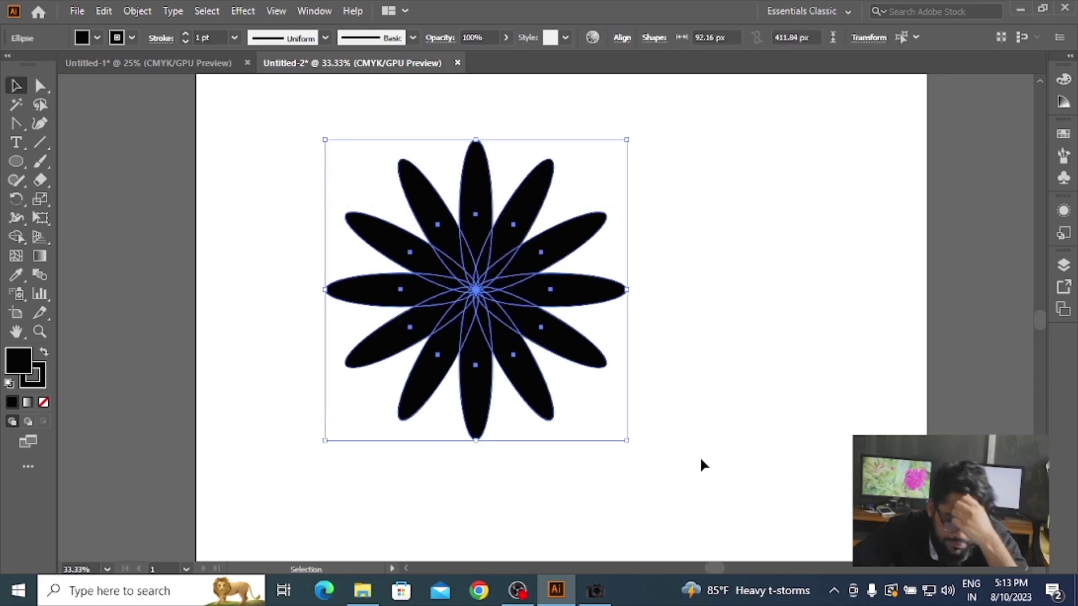
pyautogui.press('Delete')
# Draw a black circle near the artboard centre with the Ellipse tool.
pyautogui.rightClick(16, 161)
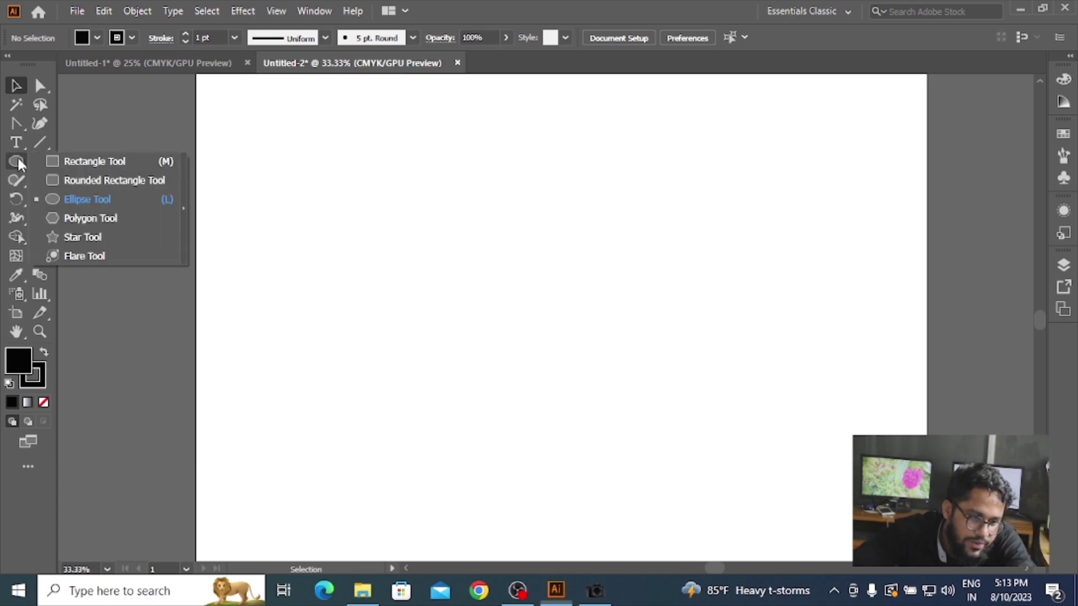
pyautogui.click(75, 208)
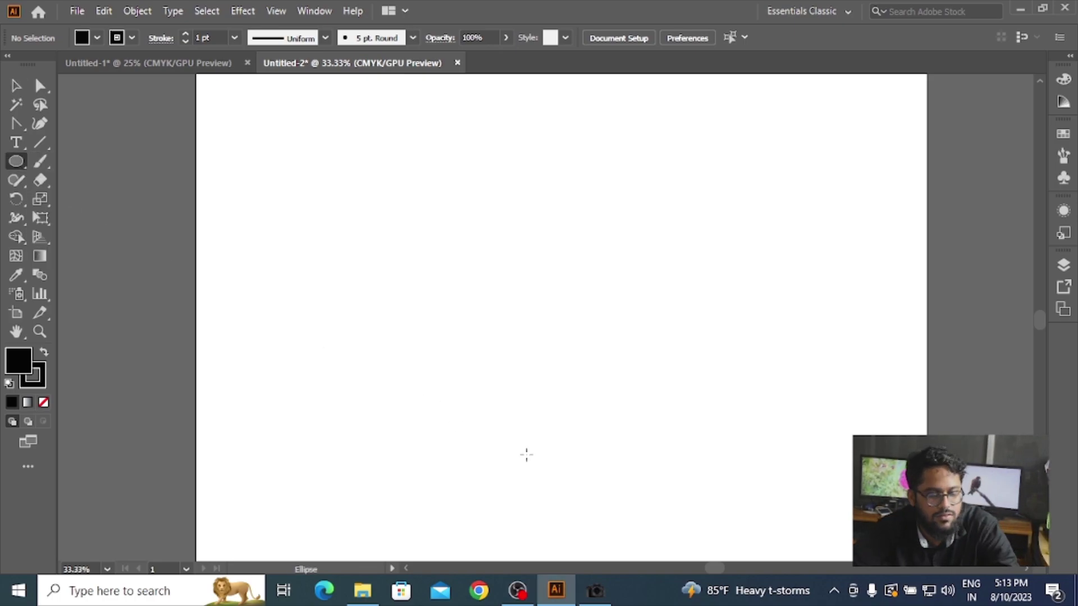
pyautogui.moveTo(494, 318); pyautogui.dragTo(595, 418)
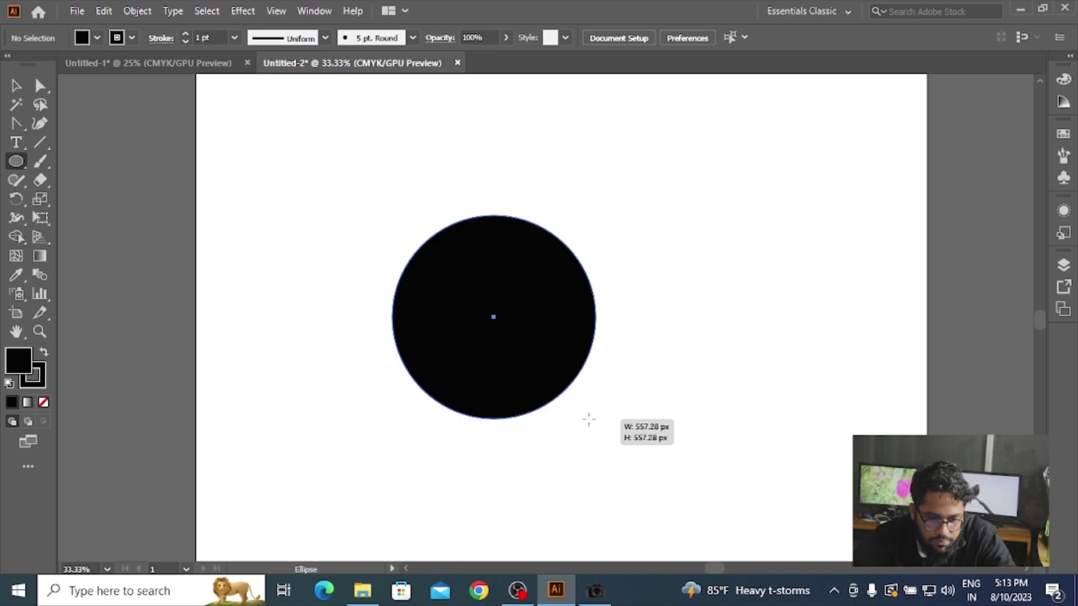
# Draw a small star above the circle and show the rulers with Ctrl+R.
pyautogui.click(20, 162)
pyautogui.click(67, 233)
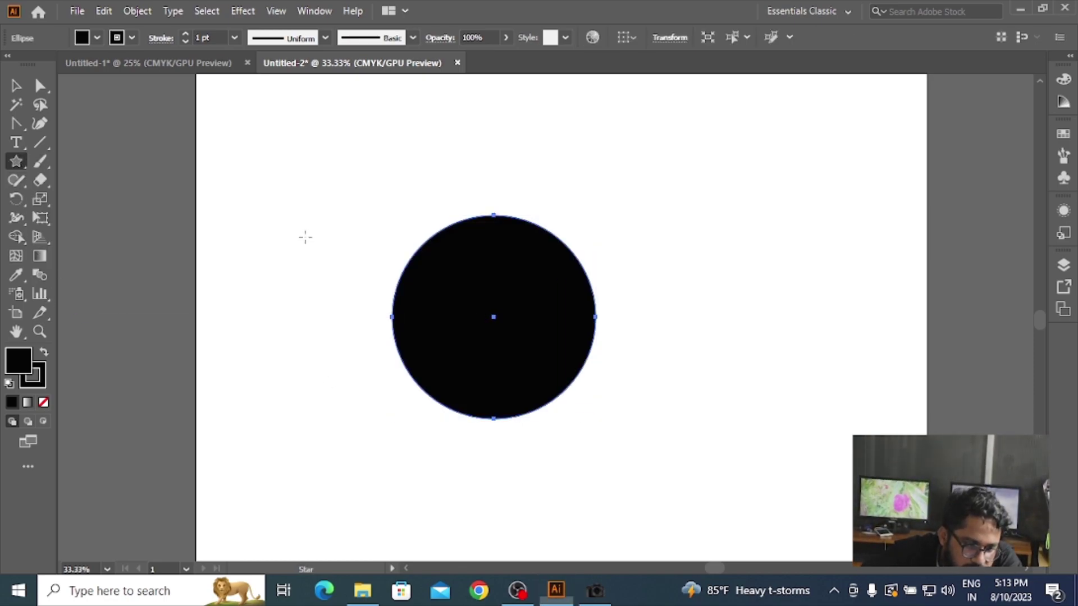
pyautogui.moveTo(480, 145); pyautogui.dragTo(504, 159)
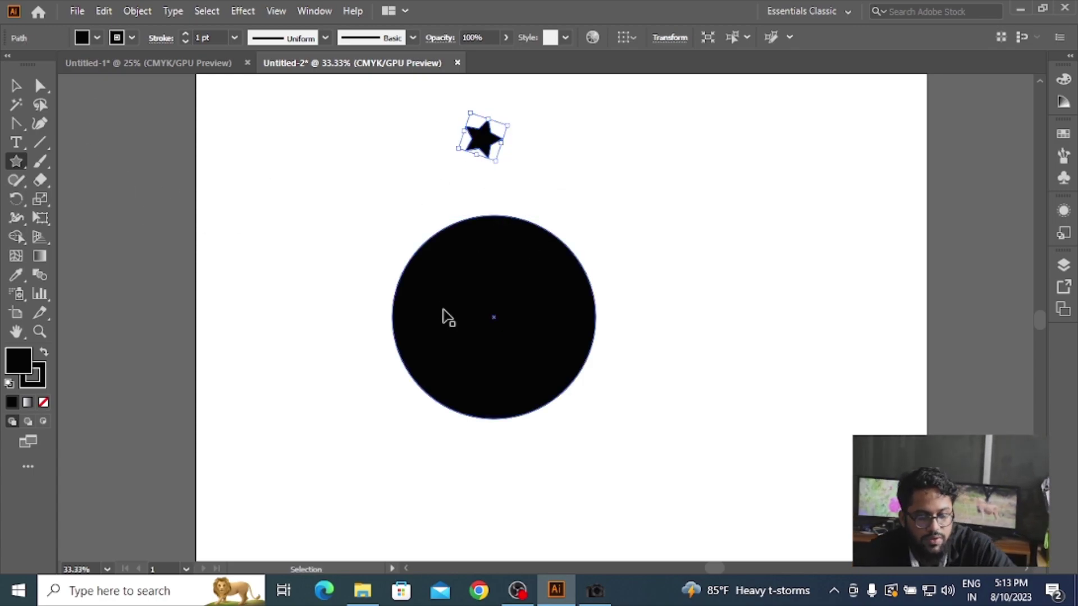
pyautogui.hotkey('ctrl', 'r')
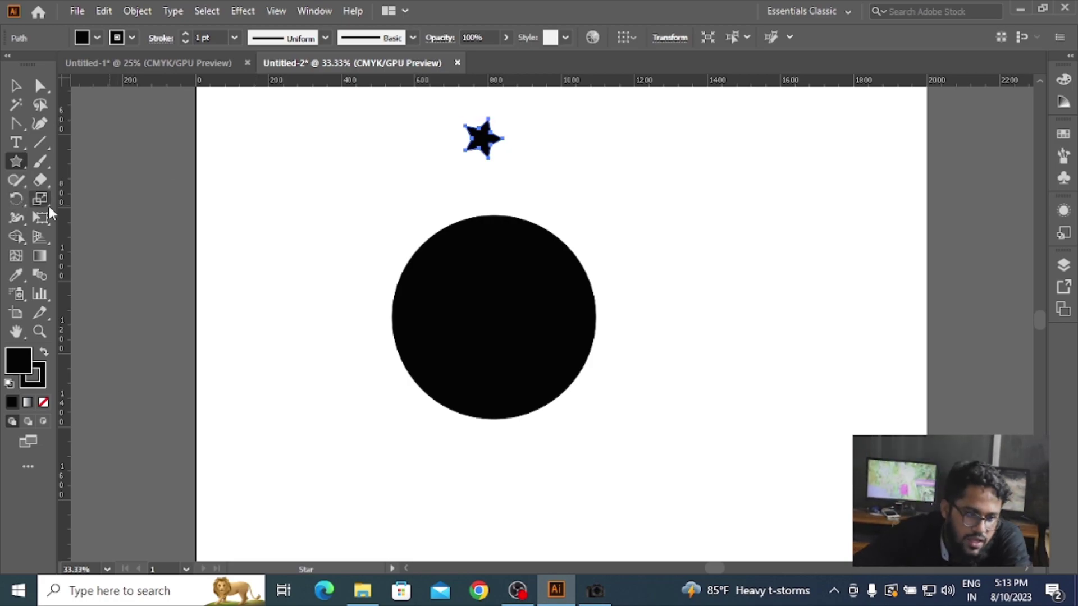
# Drag a vertical and a horizontal guide from the rulers through the circle's centre.
pyautogui.hotkey('ctrl', 'shift', 'a')
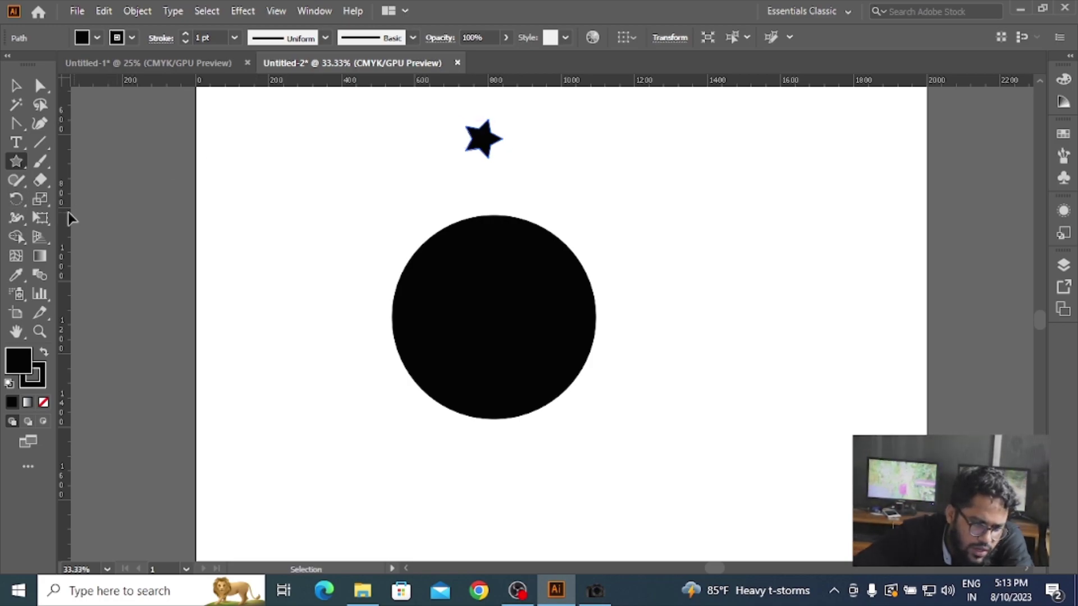
pyautogui.moveTo(69, 211); pyautogui.dragTo(140, 226)
pyautogui.moveTo(356, 273); pyautogui.dragTo(495, 308)
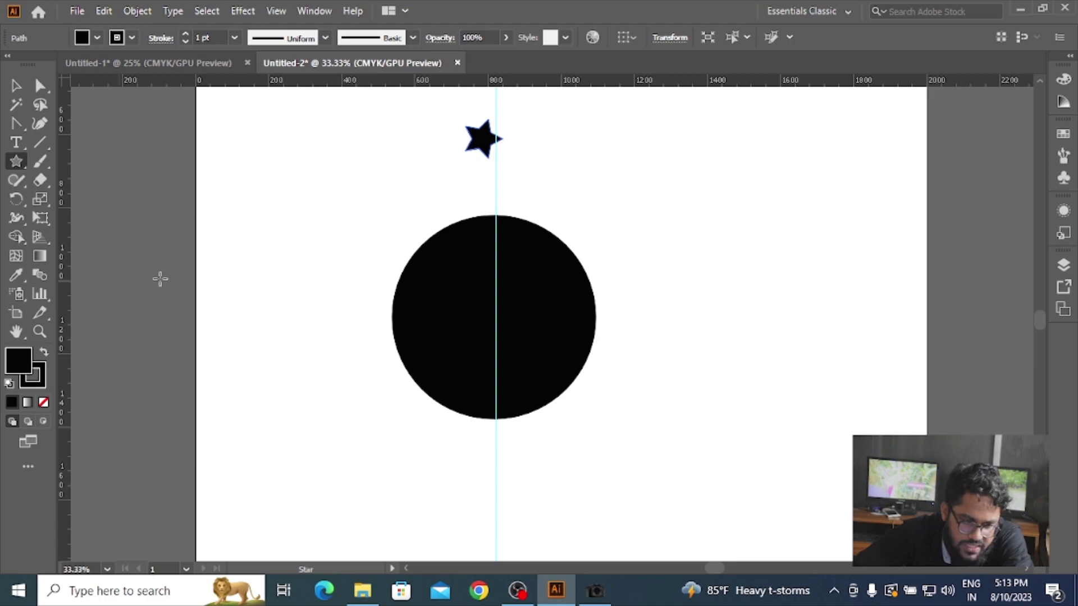
pyautogui.moveTo(563, 206); pyautogui.dragTo(564, 316)
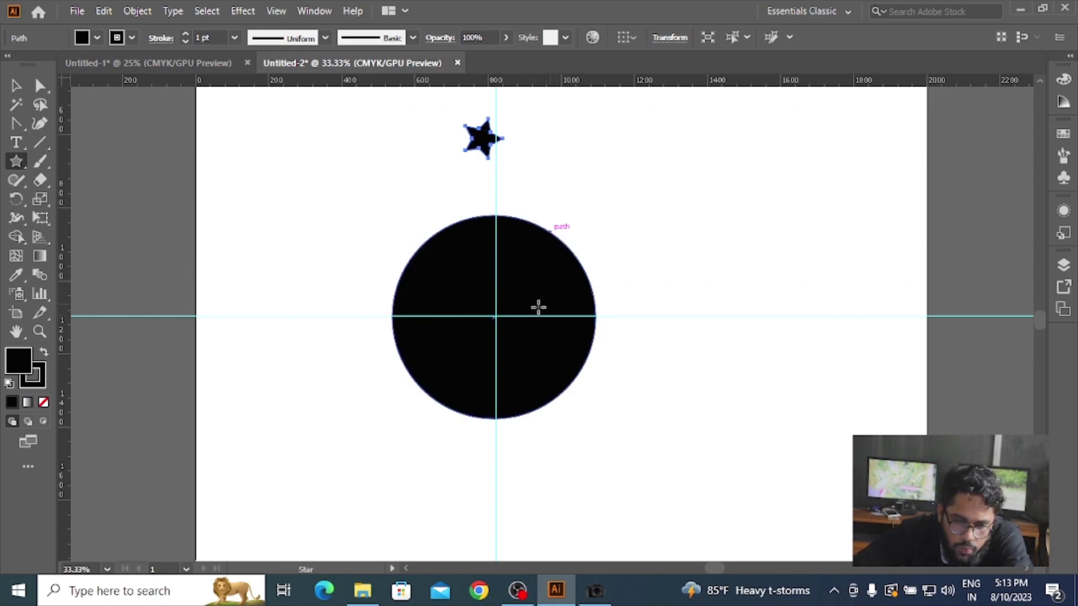
pyautogui.click(5, 84)
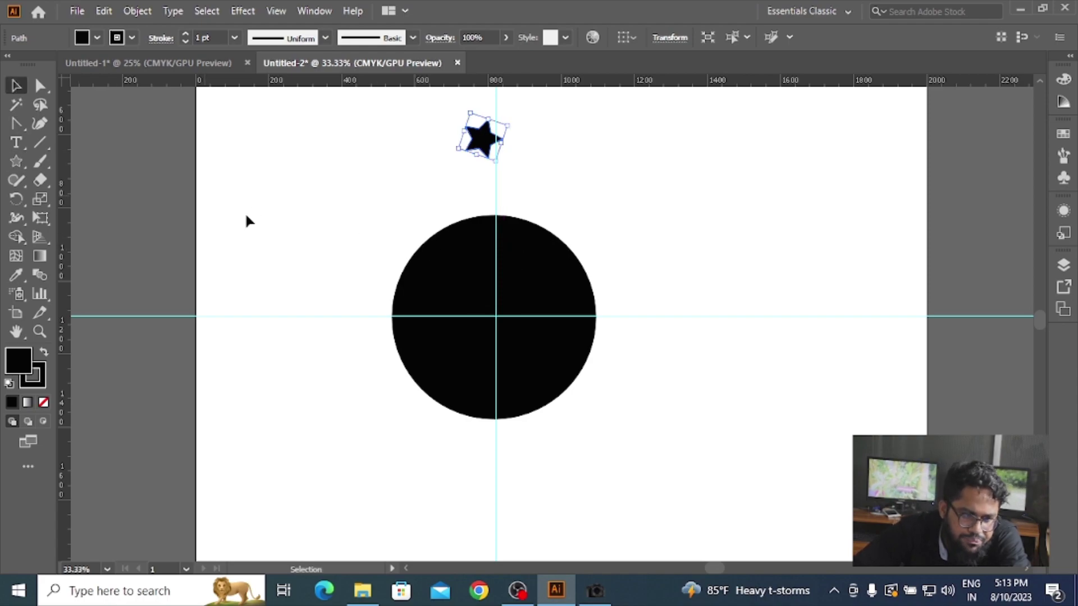
# Nudge the circle and the star so both sit centred on the guides.
pyautogui.click(562, 291)
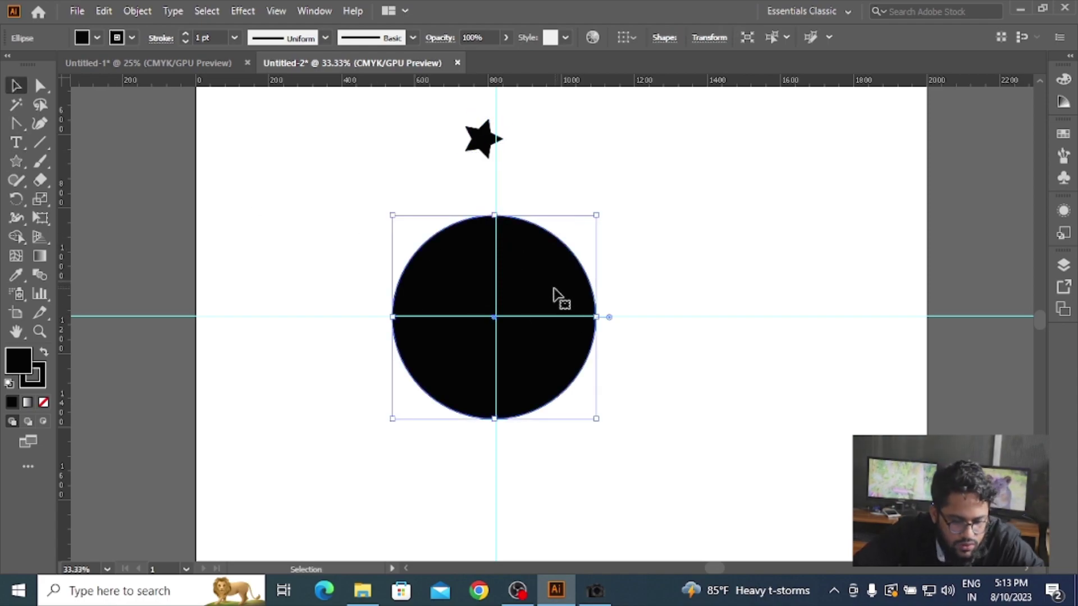
pyautogui.scroll(1, 555, 296)
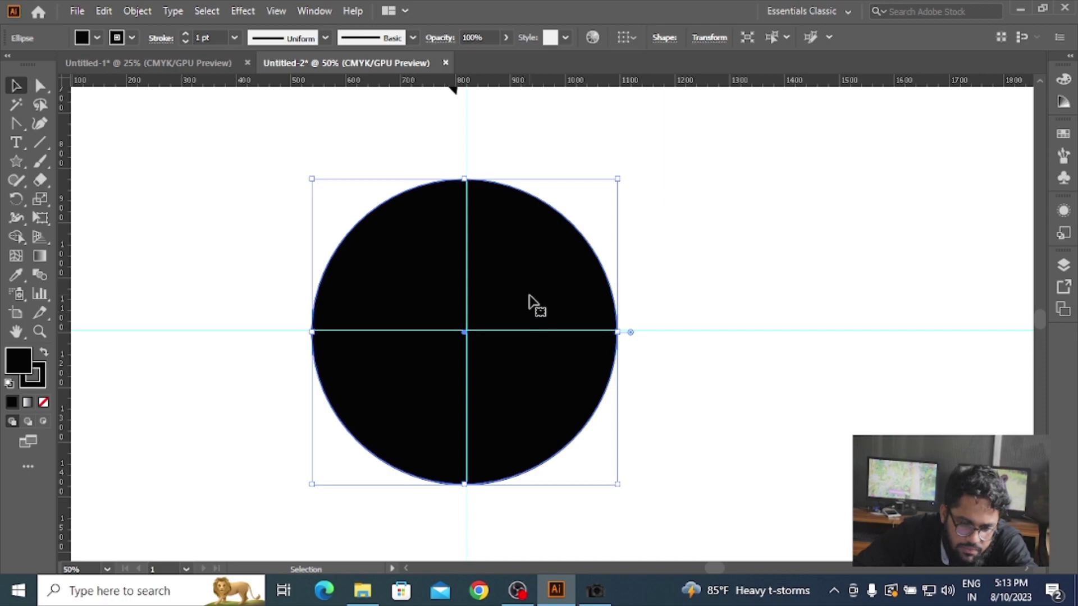
pyautogui.moveTo(533, 275); pyautogui.dragTo(541, 274)
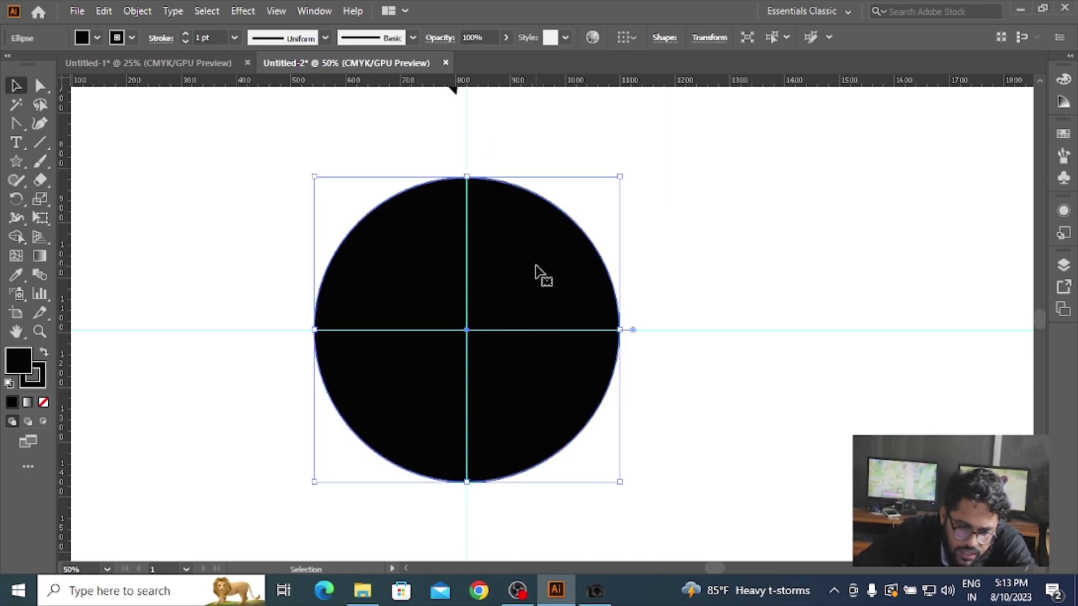
pyautogui.click(683, 267)
pyautogui.keyDown('alt'); pyautogui.scroll(-2, 569, 289); pyautogui.keyUp('alt')
pyautogui.scroll(2, 578, 285)
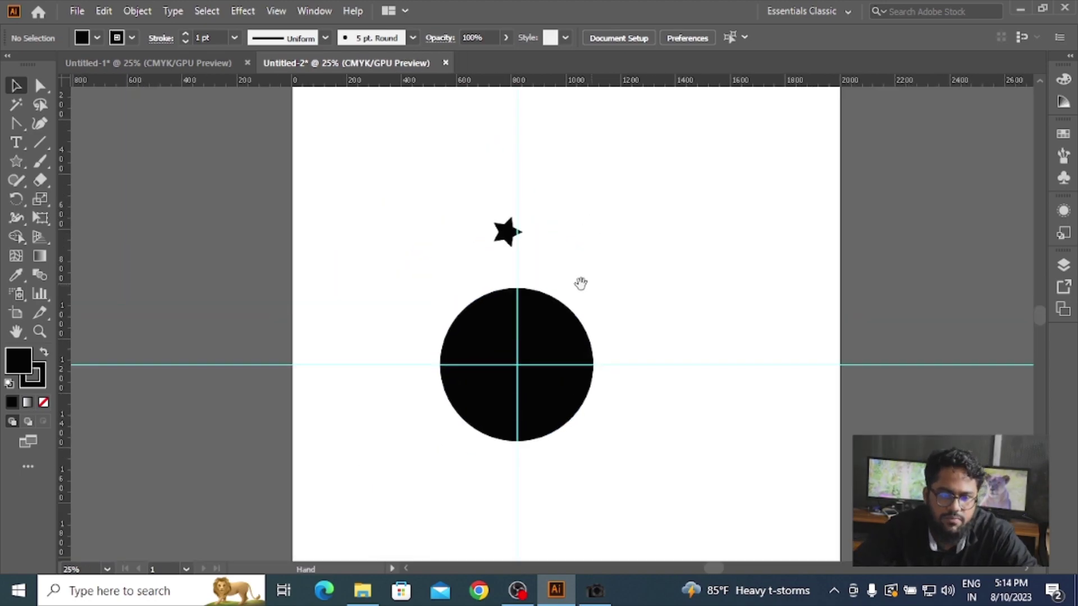
pyautogui.keyDown('alt'); pyautogui.scroll(1, 484, 241); pyautogui.keyUp('alt')
pyautogui.moveTo(517, 231); pyautogui.dragTo(529, 232)
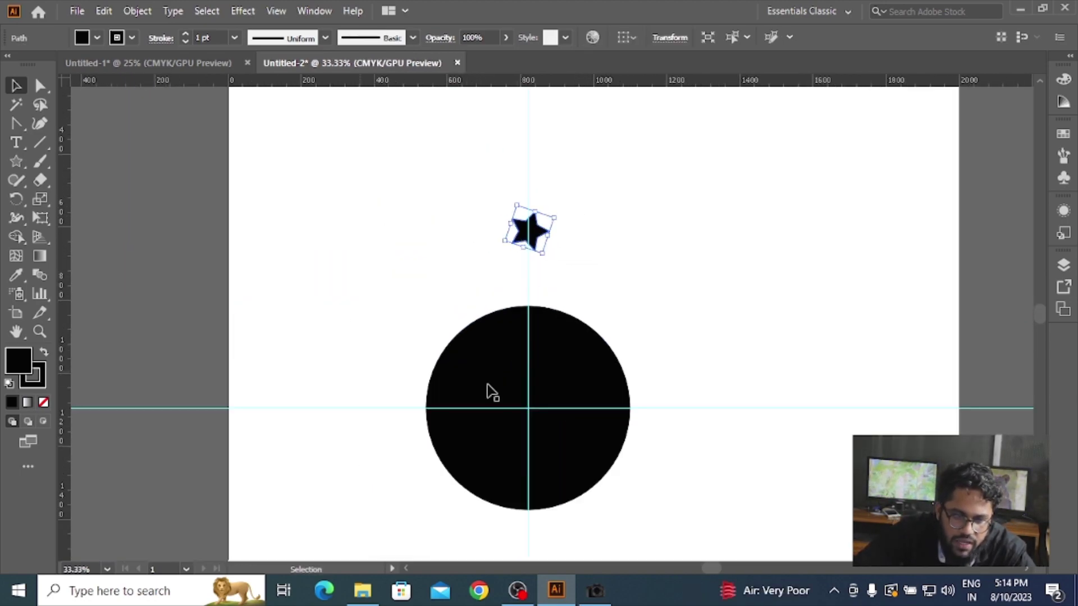
pyautogui.click(595, 262)
pyautogui.keyDown('alt'); pyautogui.scroll(1, 555, 256); pyautogui.keyUp('alt')
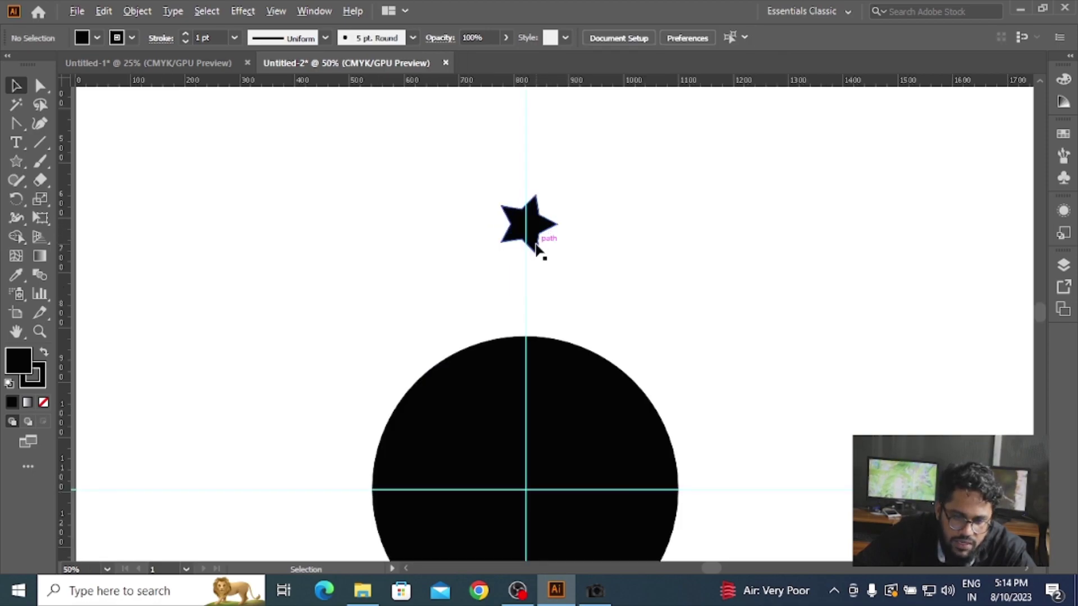
pyautogui.keyDown('alt'); pyautogui.scroll(-1, 555, 257); pyautogui.keyUp('alt')
pyautogui.moveTo(555, 257); pyautogui.dragTo(549, 202)
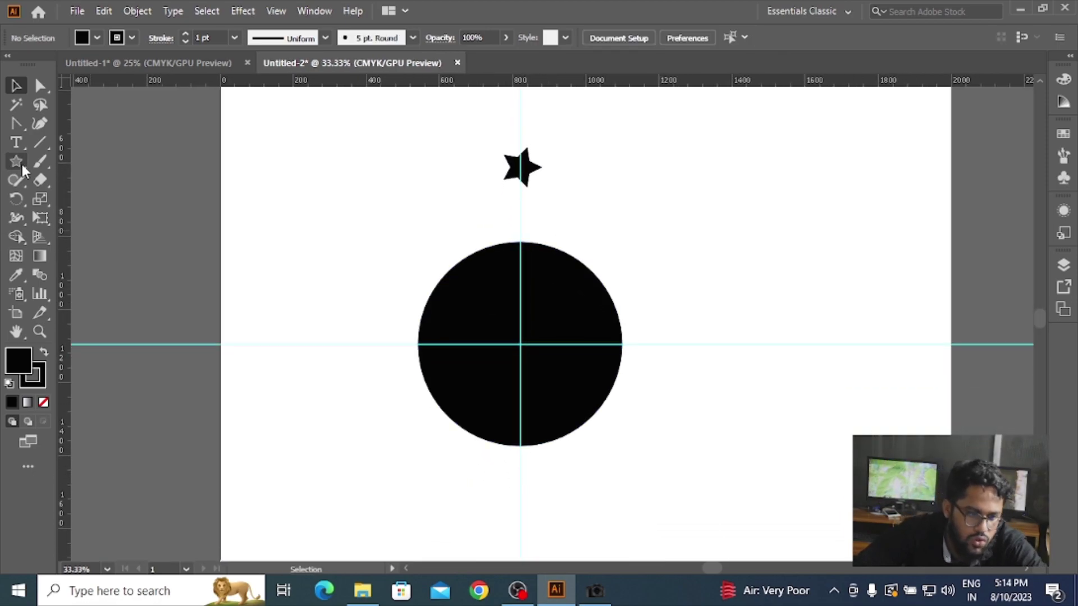
# Select the star and open Rotate with the pivot at the circle's centre.
pyautogui.click(522, 168)
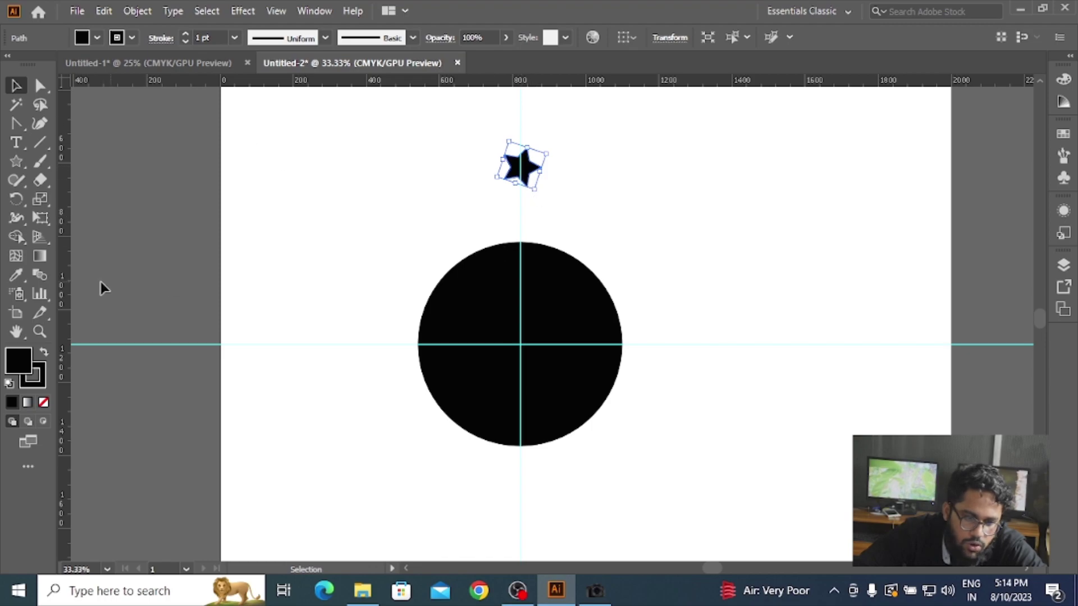
pyautogui.click(16, 200)
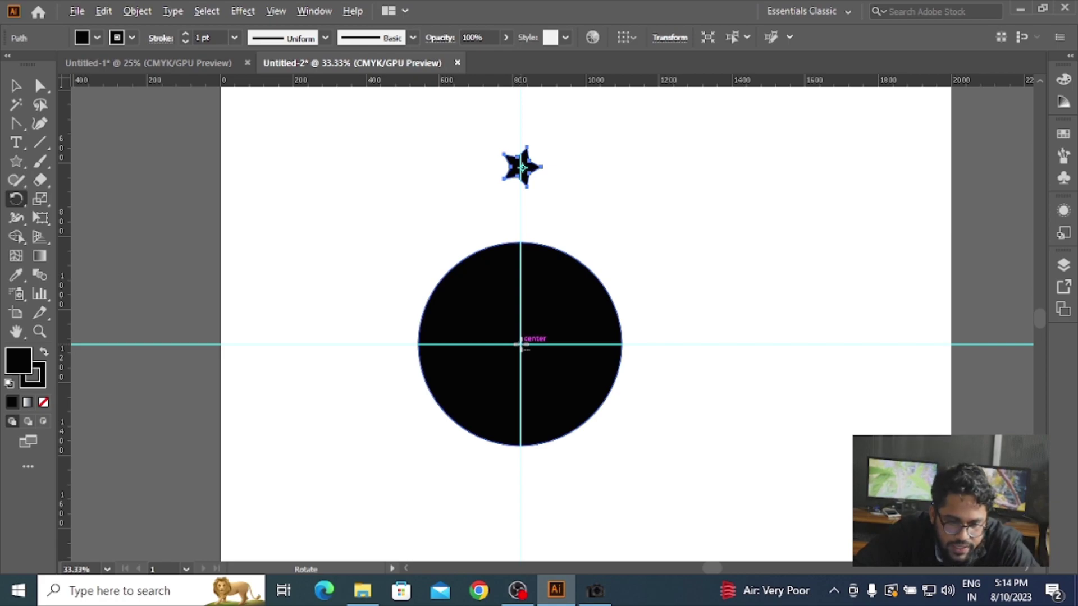
pyautogui.keyDown('alt'); pyautogui.click(521, 344); pyautogui.keyUp('alt')
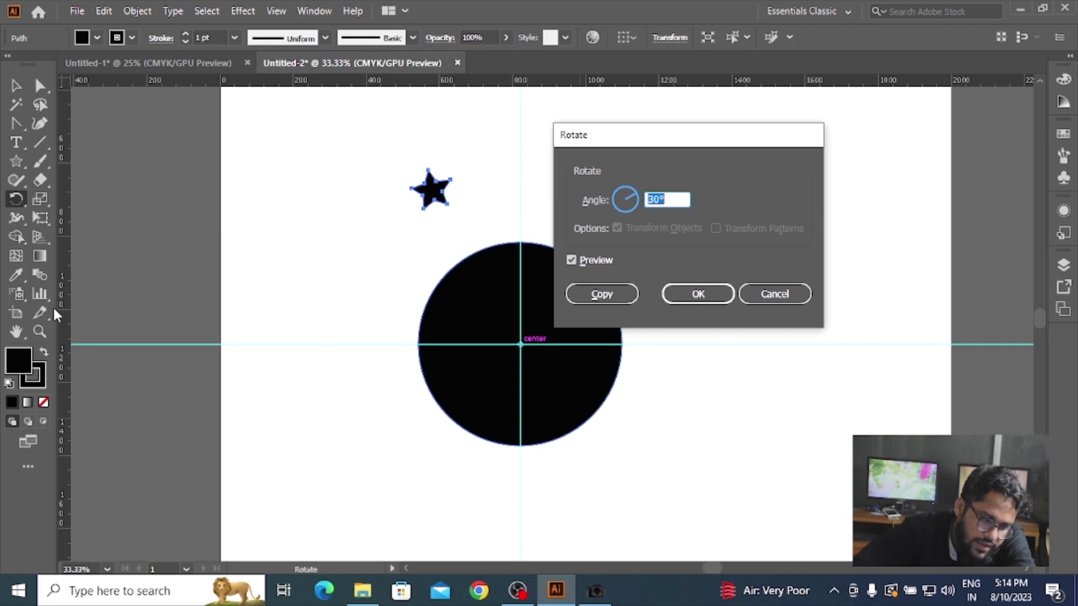
pyautogui.click(12, 594)
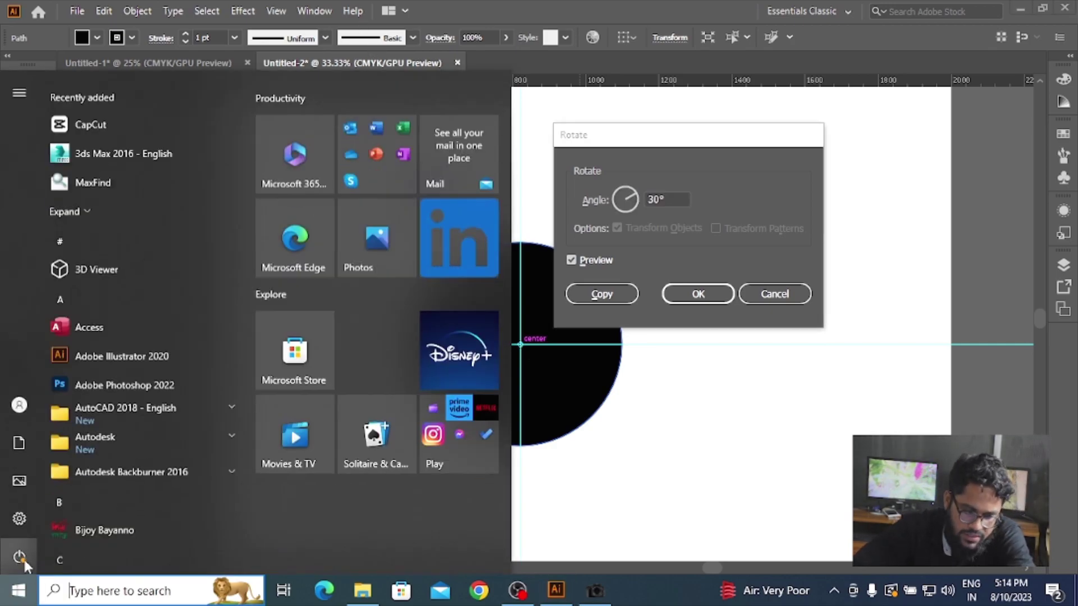
# Launch Windows Calculator and move it beside the artwork.
pyautogui.write('ca')
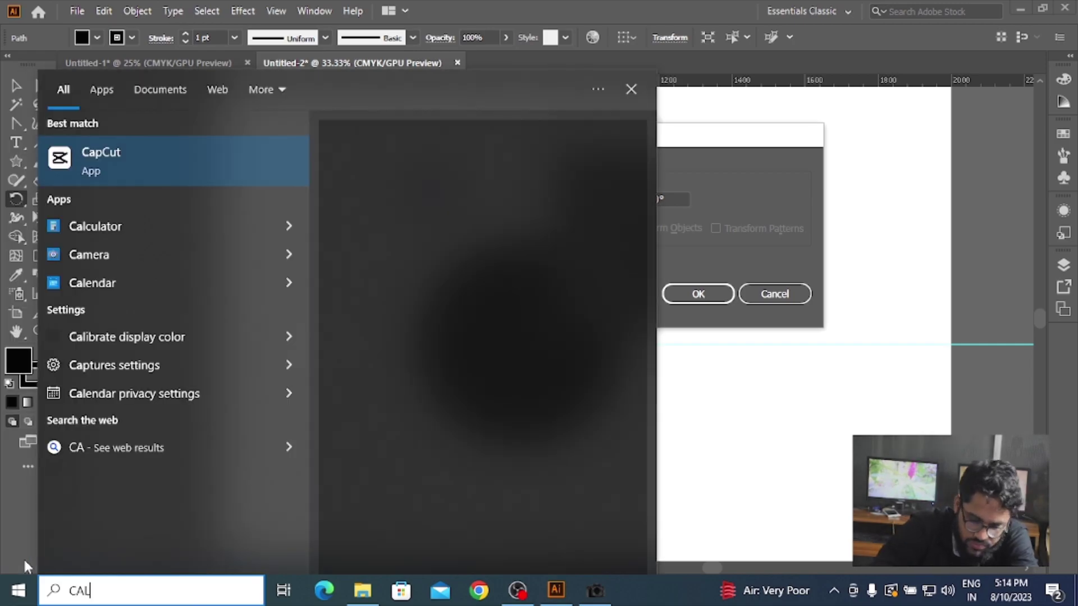
pyautogui.write('l')
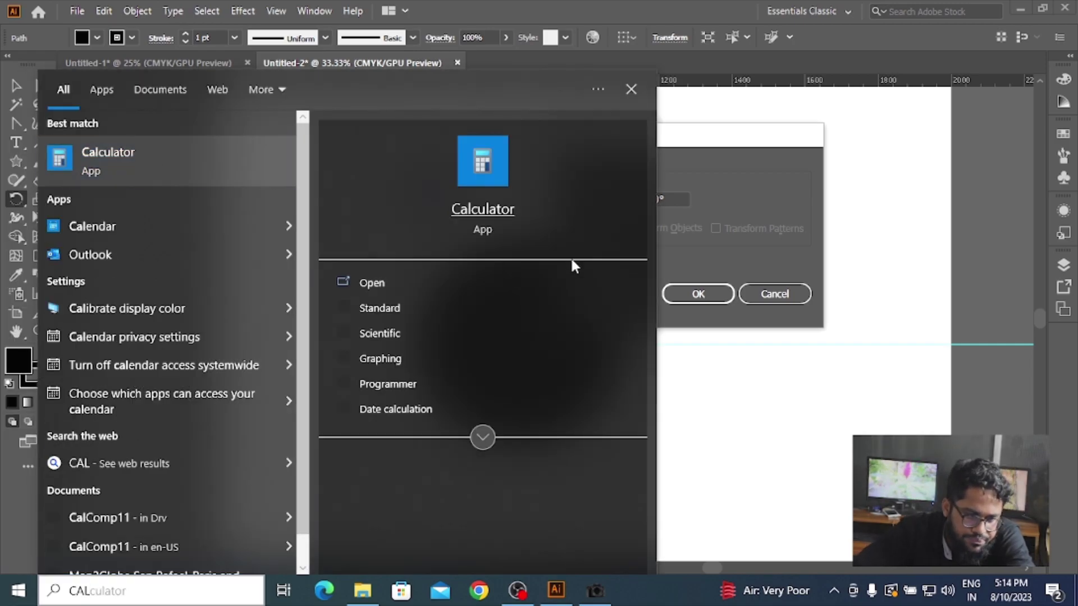
pyautogui.click(456, 331)
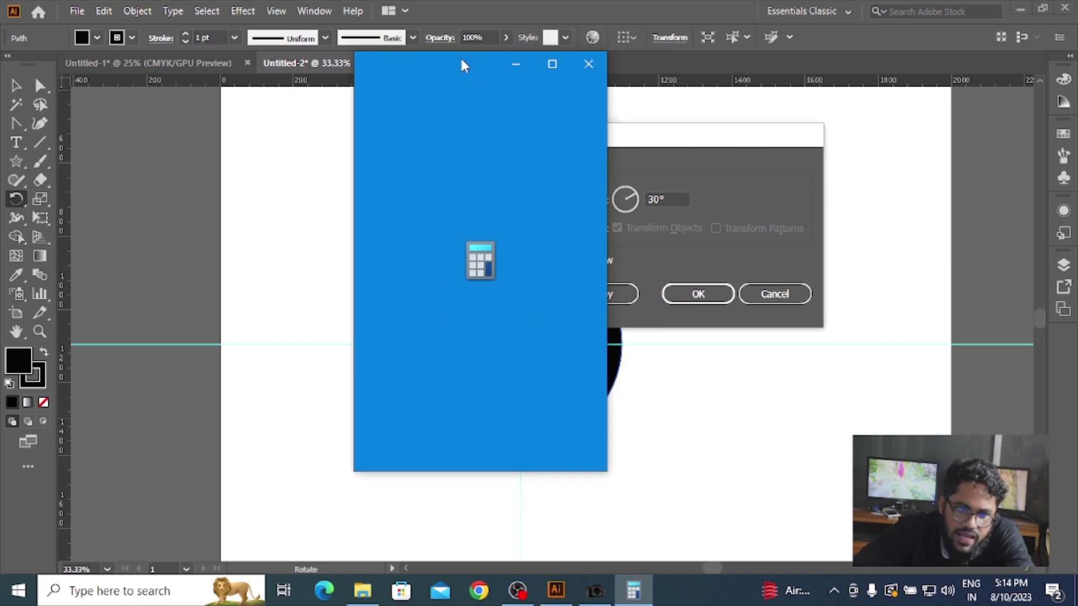
pyautogui.moveTo(397, 73); pyautogui.dragTo(806, 94)
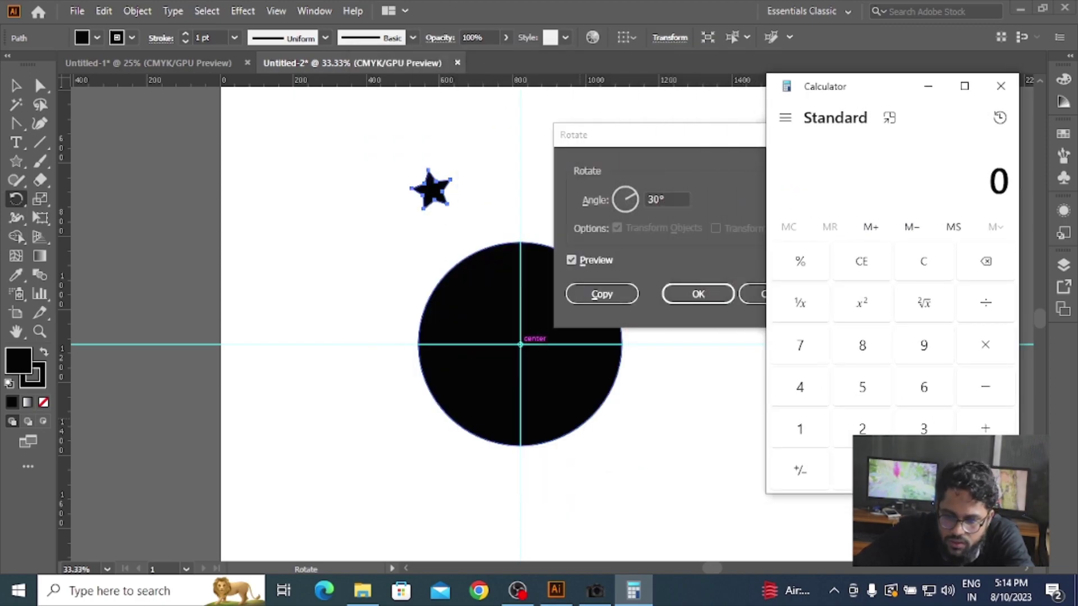
# Compute 360 ÷ 25 = 14.4, then return to Illustrator's Rotate angle field.
pyautogui.click(923, 429)
pyautogui.click(923, 387)
pyautogui.click(863, 470)
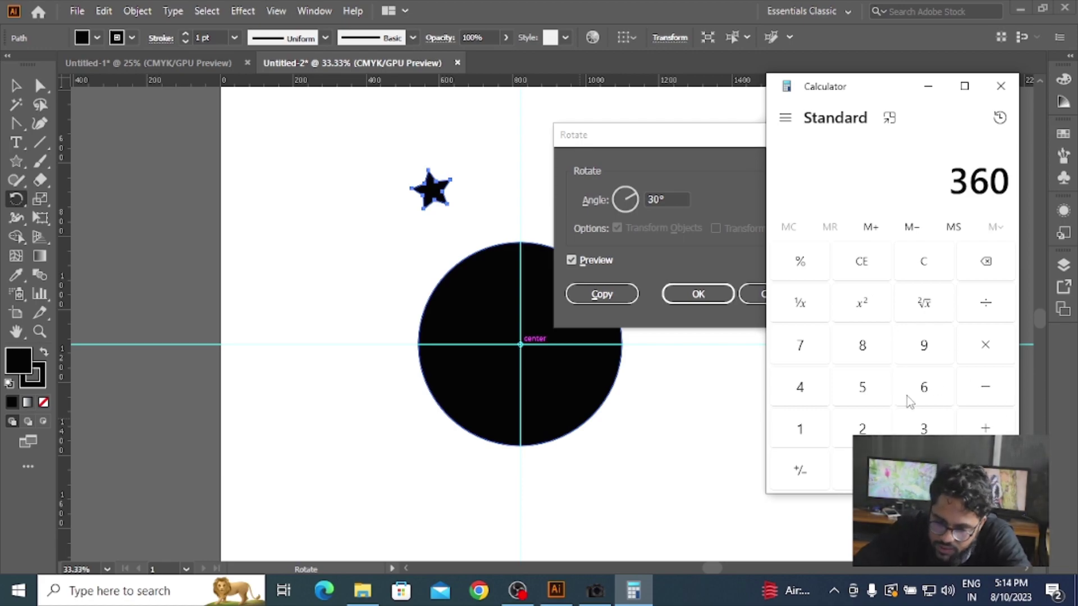
pyautogui.click(863, 428)
pyautogui.click(863, 387)
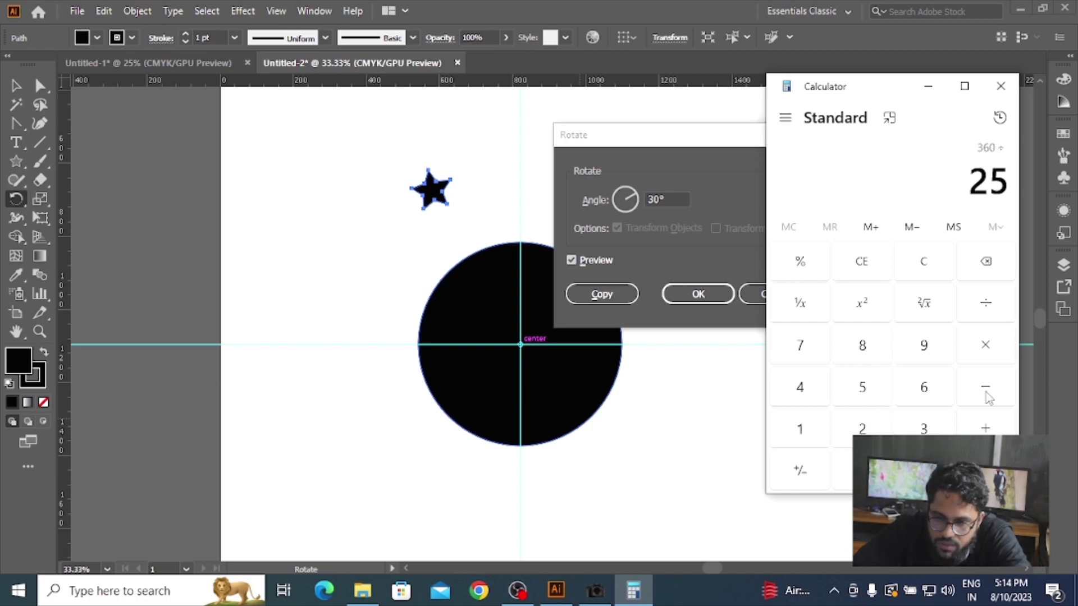
pyautogui.click(985, 471)
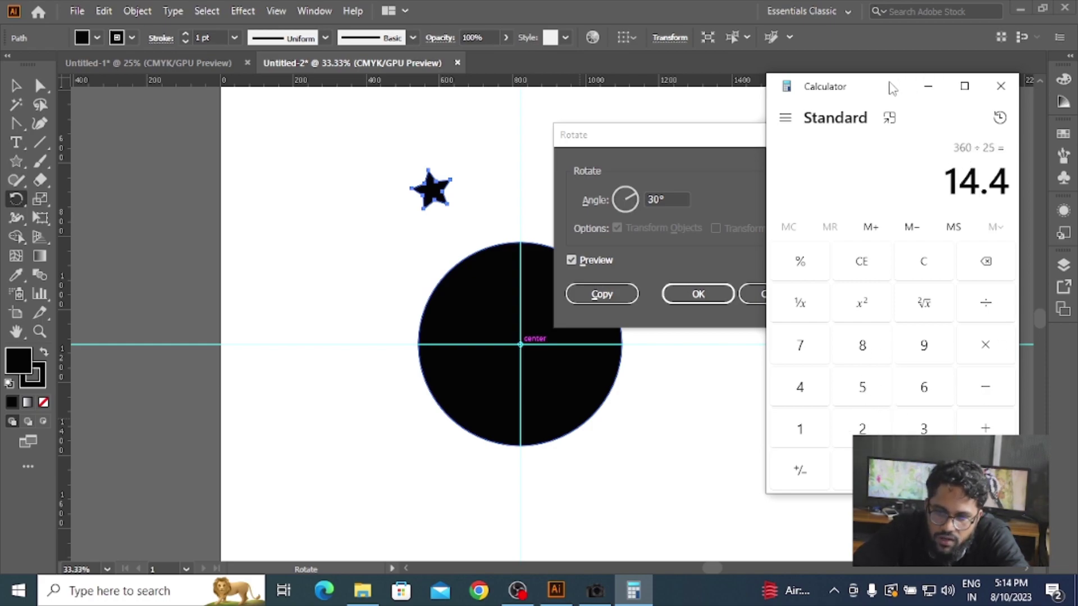
pyautogui.moveTo(887, 87); pyautogui.dragTo(172, 100)
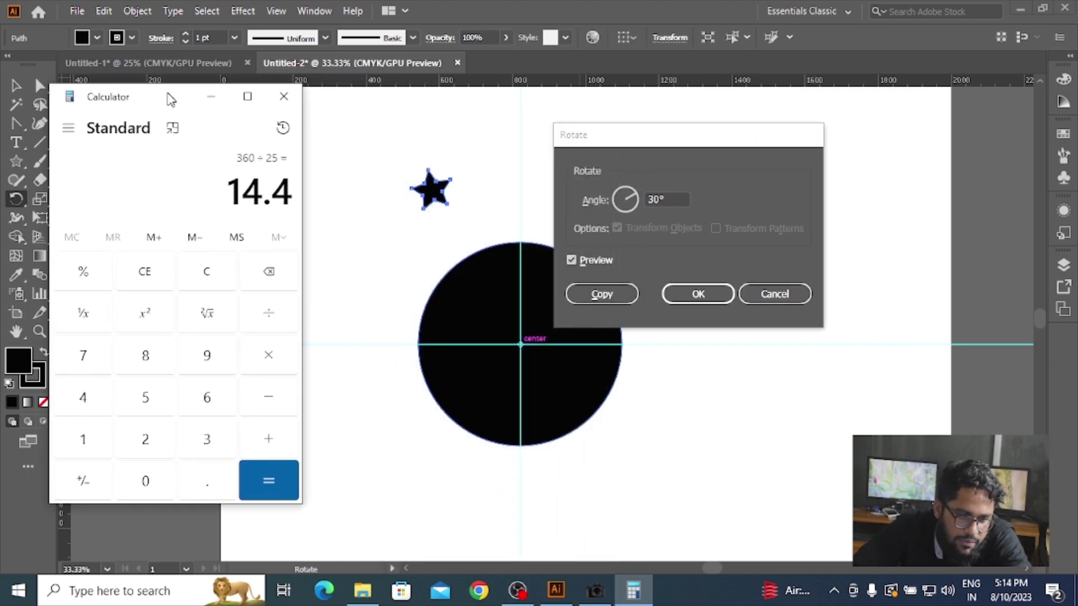
pyautogui.click(625, 201)
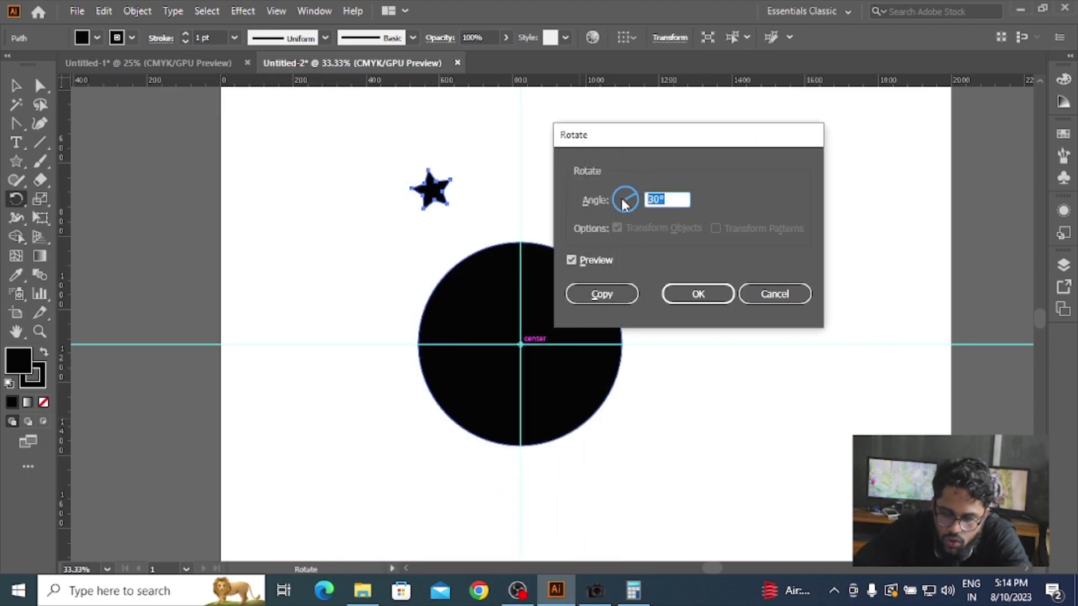
# Copy the star at a 14.4° rotation and repeat with Ctrl+D around the circle.
pyautogui.write('14.4')
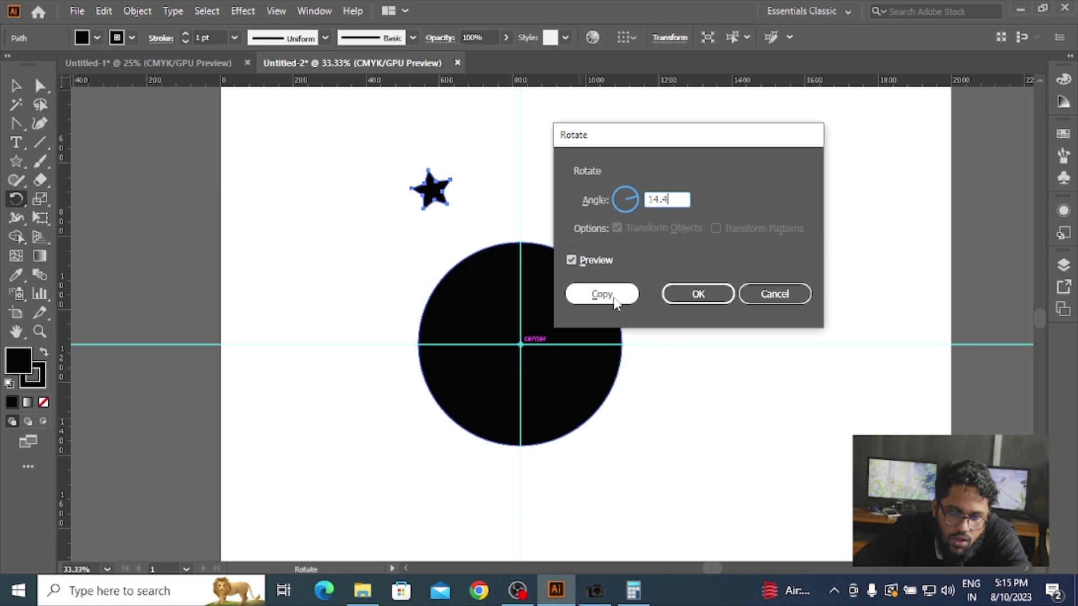
pyautogui.click(601, 294)
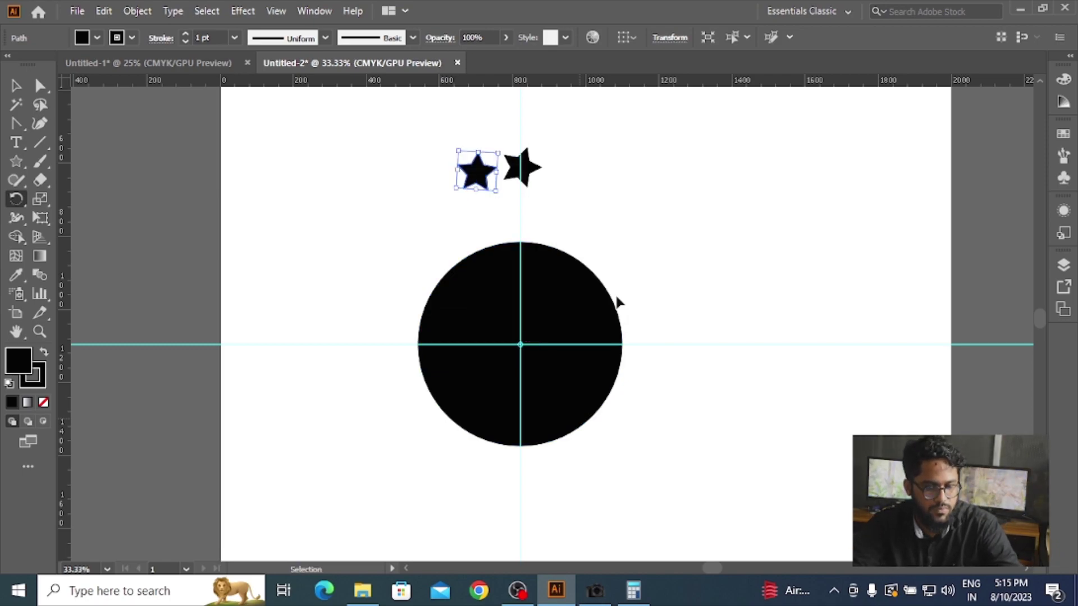
pyautogui.hotkey('ctrl', 'd')
pyautogui.hotkey('ctrl', 'd')
pyautogui.hotkey('ctrl', 'd')
pyautogui.hotkey('ctrl', 'd')
pyautogui.hotkey('ctrl', 'd')
pyautogui.hotkey('ctrl', 'd')
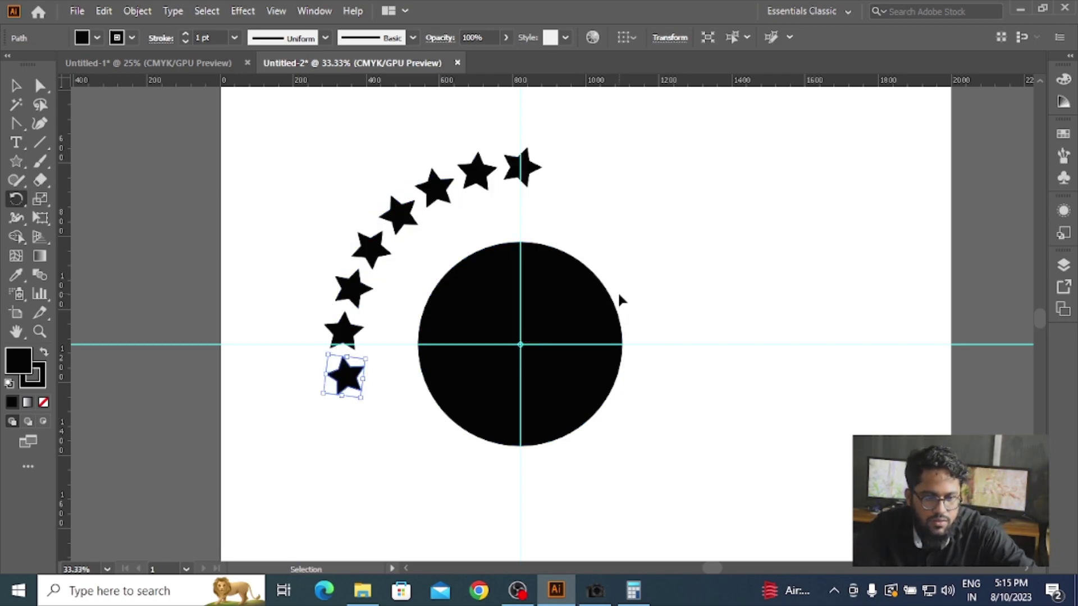
pyautogui.hotkey('ctrl', 'd')
pyautogui.hotkey('ctrl', 'd')
pyautogui.hotkey('ctrl', 'd')
pyautogui.hotkey('ctrl', 'd')
pyautogui.hotkey('ctrl', 'd')
pyautogui.hotkey('ctrl', 'd')
pyautogui.hotkey('ctrl', 'd')
pyautogui.hotkey('ctrl', 'd')
pyautogui.hotkey('ctrl', 'd')
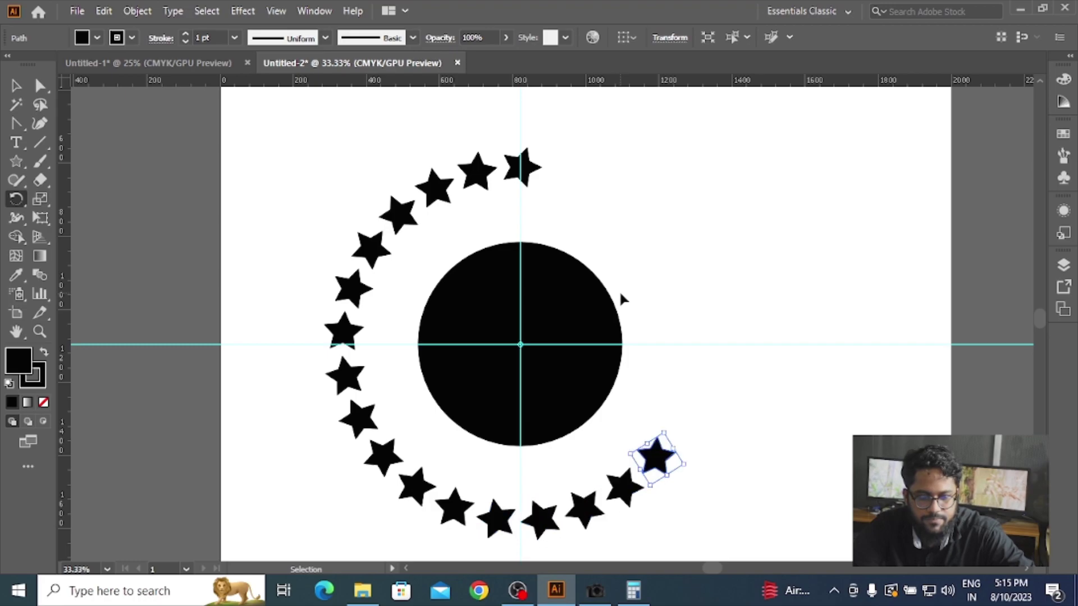
pyautogui.hotkey('ctrl', 'd')
pyautogui.hotkey('ctrl', 'd')
pyautogui.hotkey('ctrl', 'd')
pyautogui.hotkey('ctrl', 'd')
pyautogui.hotkey('ctrl', 'd')
pyautogui.hotkey('ctrl', 'd')
pyautogui.hotkey('ctrl', 'd')
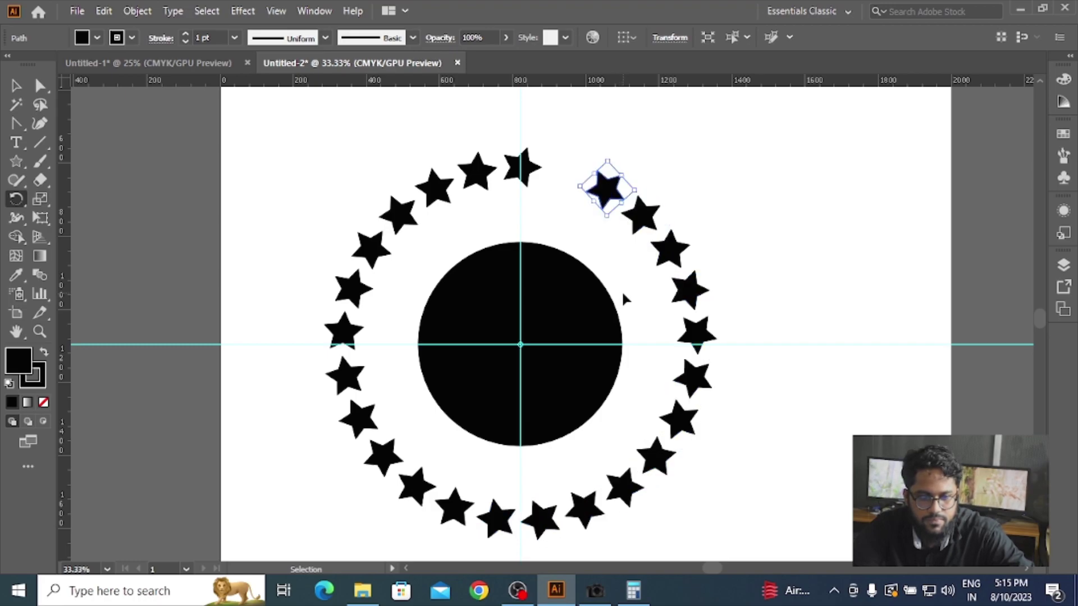
pyautogui.hotkey('ctrl', 'd')
# Return to the Selection tool and deselect the last star.
pyautogui.scroll(-2, 457, 289)
pyautogui.scroll(3, 418, 277)
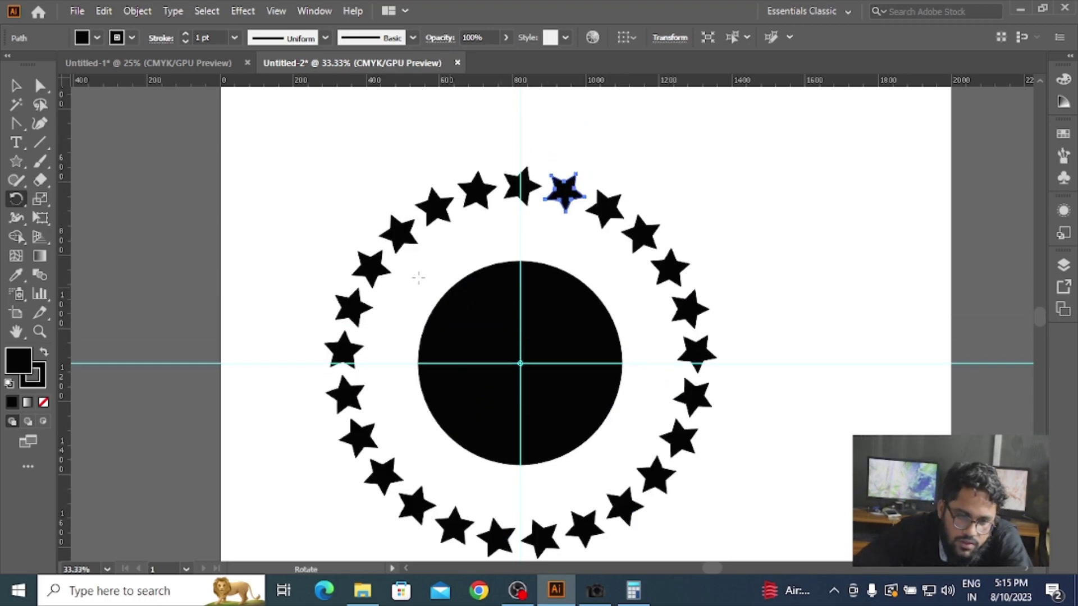
pyautogui.press('v')
pyautogui.click(379, 190)
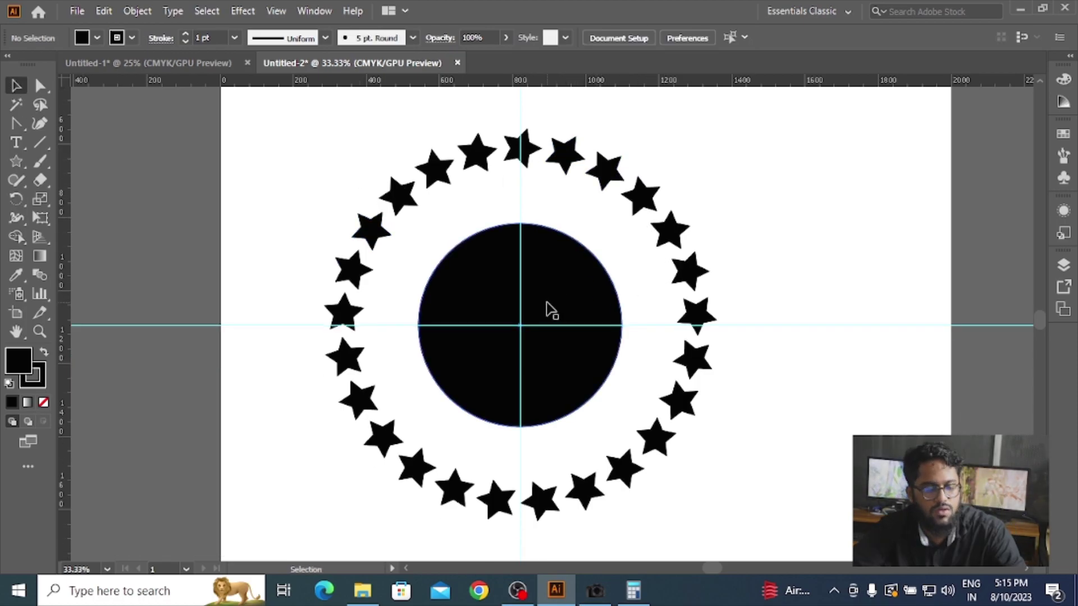
# Zoom out, marquee-select the star ring and black circle, and delete them.
pyautogui.scroll(-2, 549, 309)
pyautogui.scroll(-2, 548, 308)
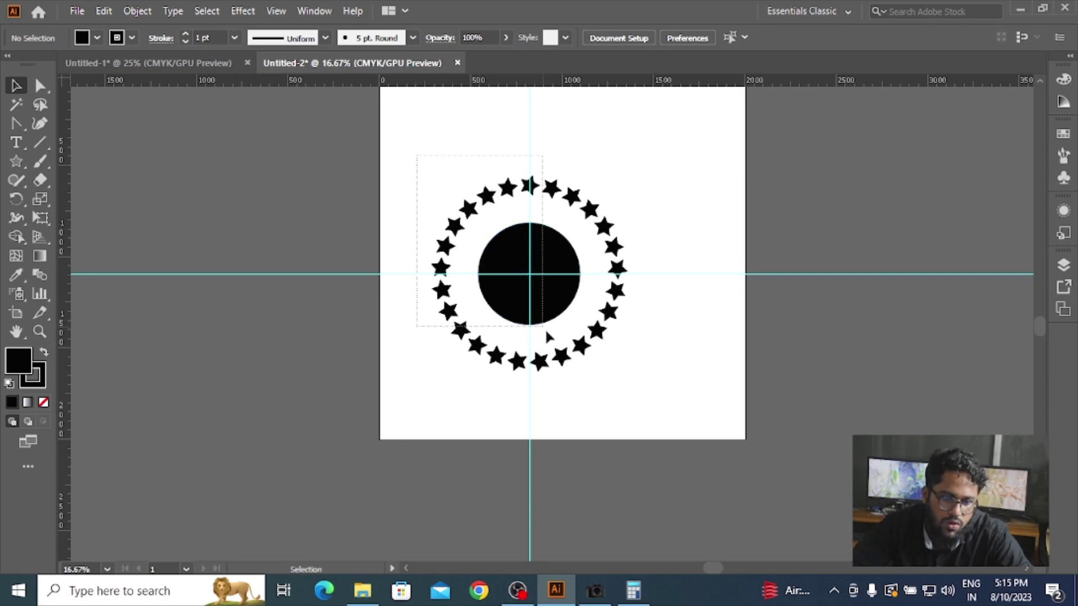
pyautogui.moveTo(547, 332); pyautogui.dragTo(642, 381)
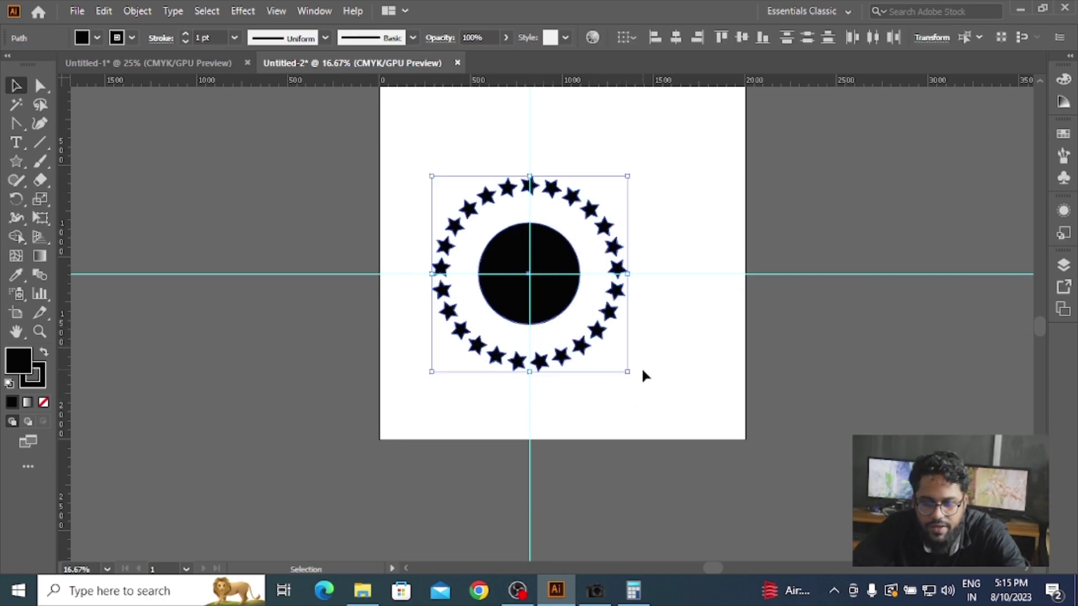
pyautogui.press('Delete')
pyautogui.hscroll(5, 570, 242)
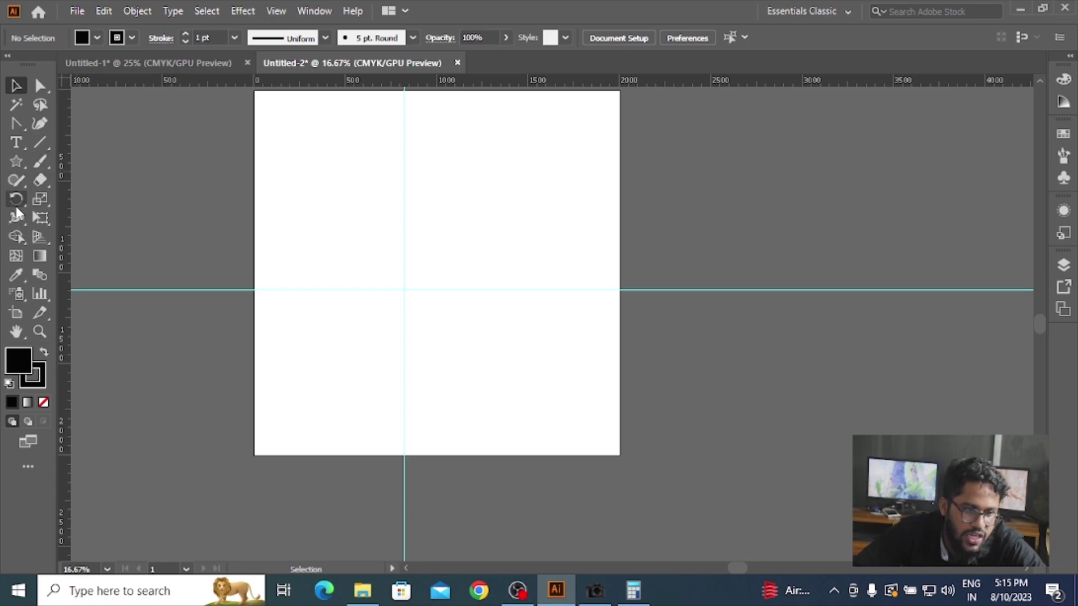
pyautogui.click(17, 180)
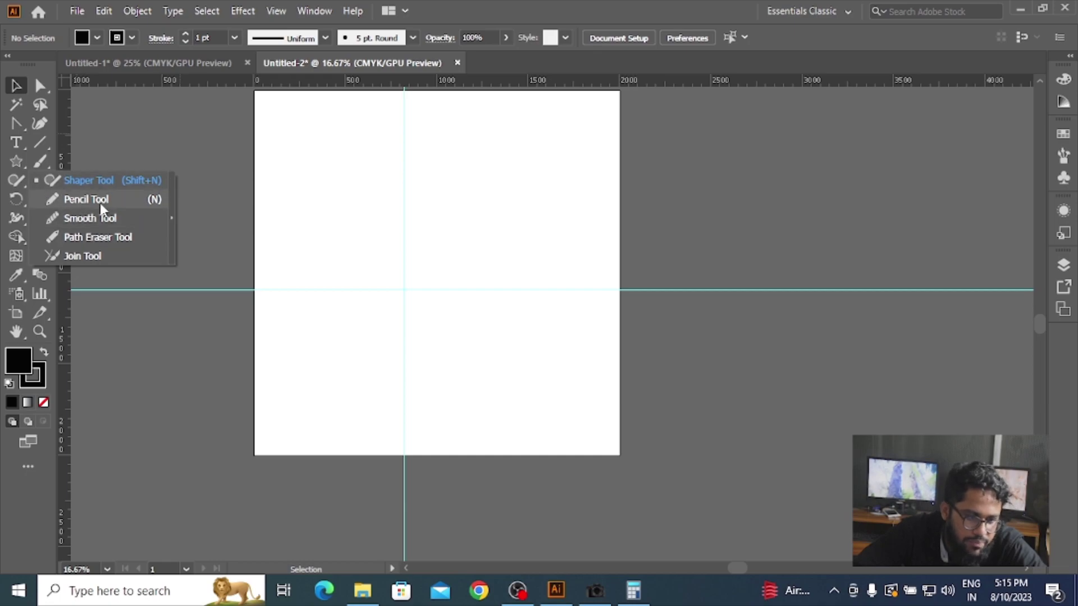
# Draw a black circle on the artboard with the Ellipse Tool.
pyautogui.click(17, 161)
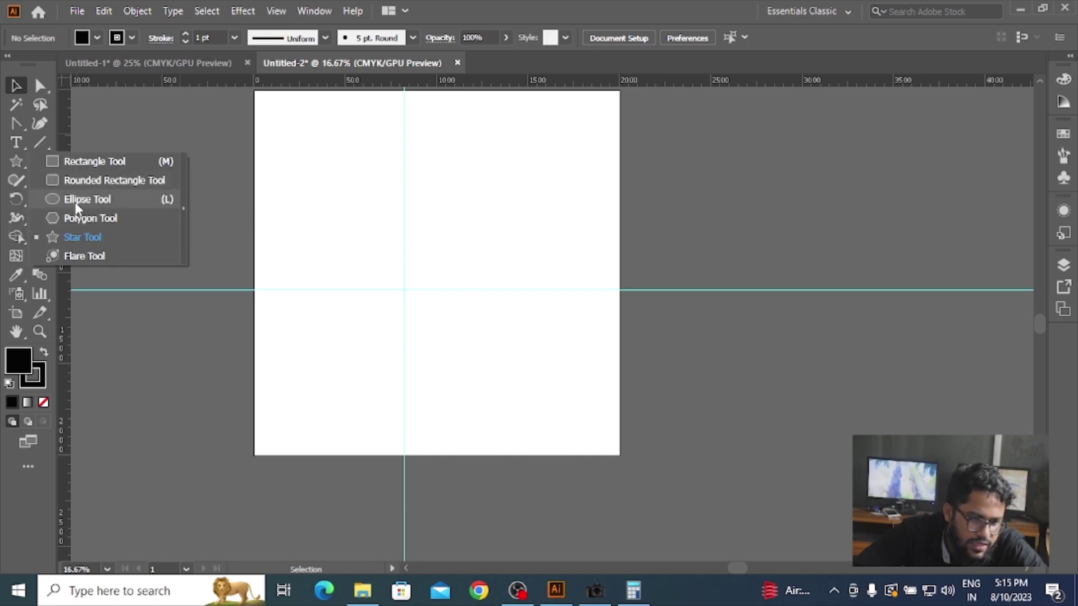
pyautogui.click(76, 206)
pyautogui.moveTo(398, 265); pyautogui.dragTo(468, 355)
# Move the circle onto the guide intersection in the middle of the view.
pyautogui.click(16, 85)
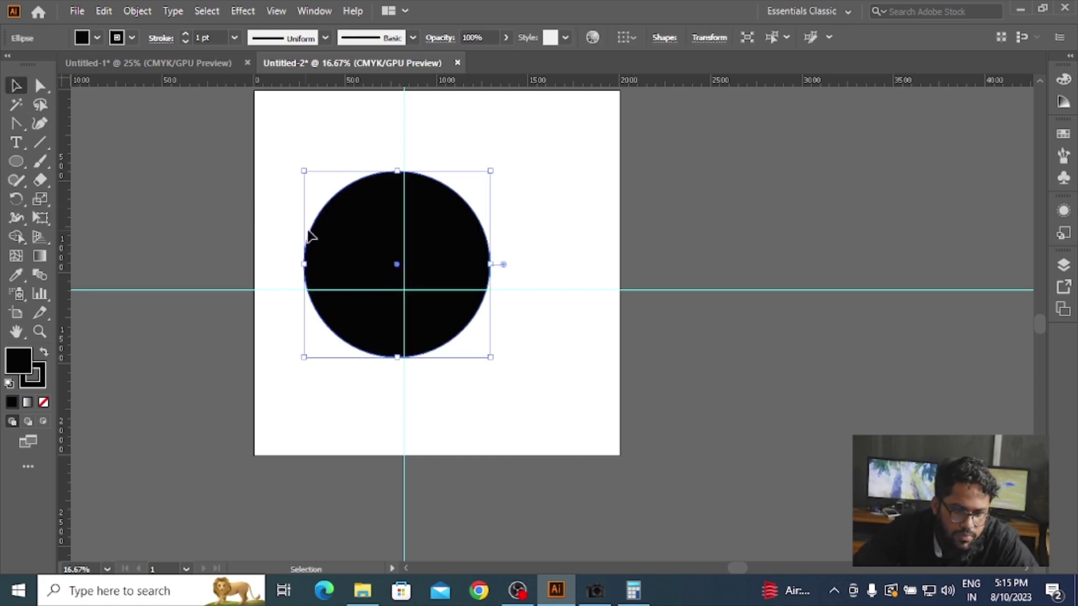
pyautogui.moveTo(362, 240)
pyautogui.mouseDown()
pyautogui.moveTo(378, 264)
pyautogui.moveTo(368, 263)
pyautogui.mouseUp()
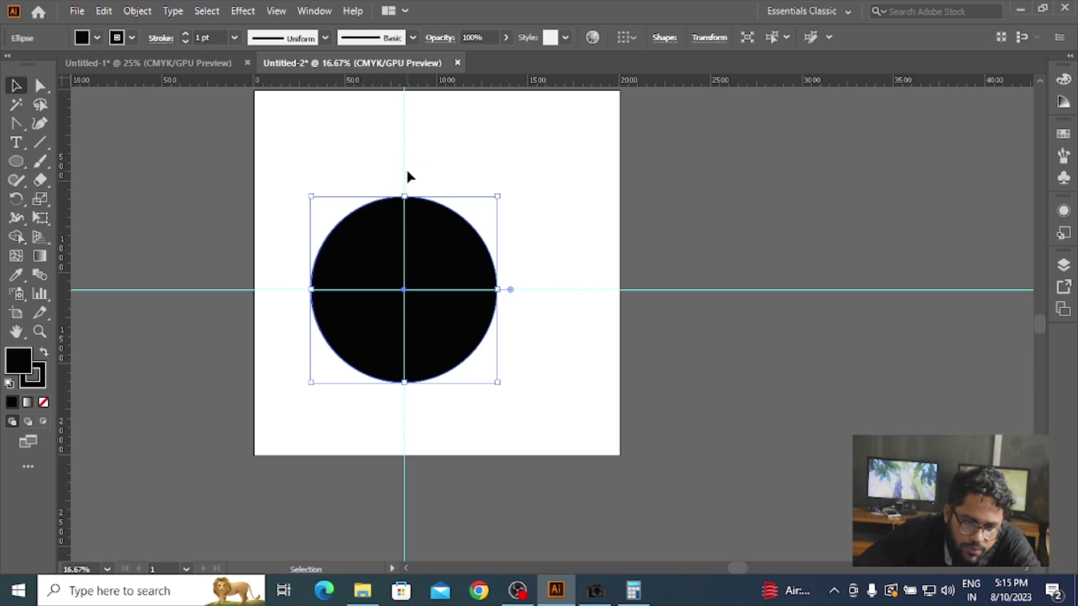
pyautogui.keyDown('alt'); pyautogui.scroll(1, 401, 219); pyautogui.keyUp('alt')
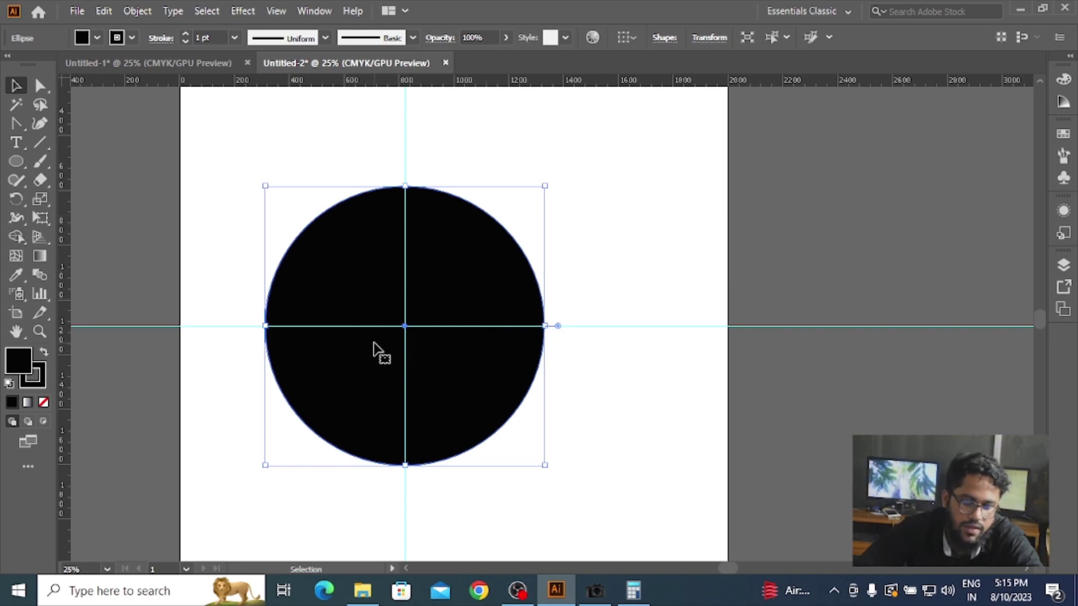
pyautogui.moveTo(488, 286); pyautogui.dragTo(580, 243)
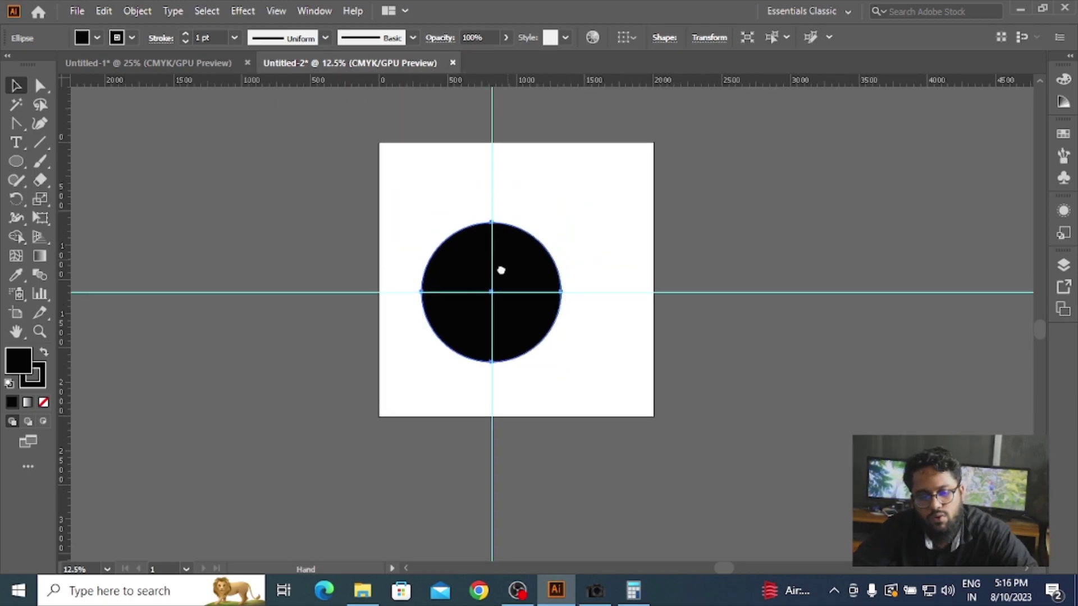
# Pan the view and drag the circle so its centre sits on the guides.
pyautogui.moveTo(501, 271); pyautogui.dragTo(491, 280)
pyautogui.moveTo(433, 216); pyautogui.dragTo(371, 237)
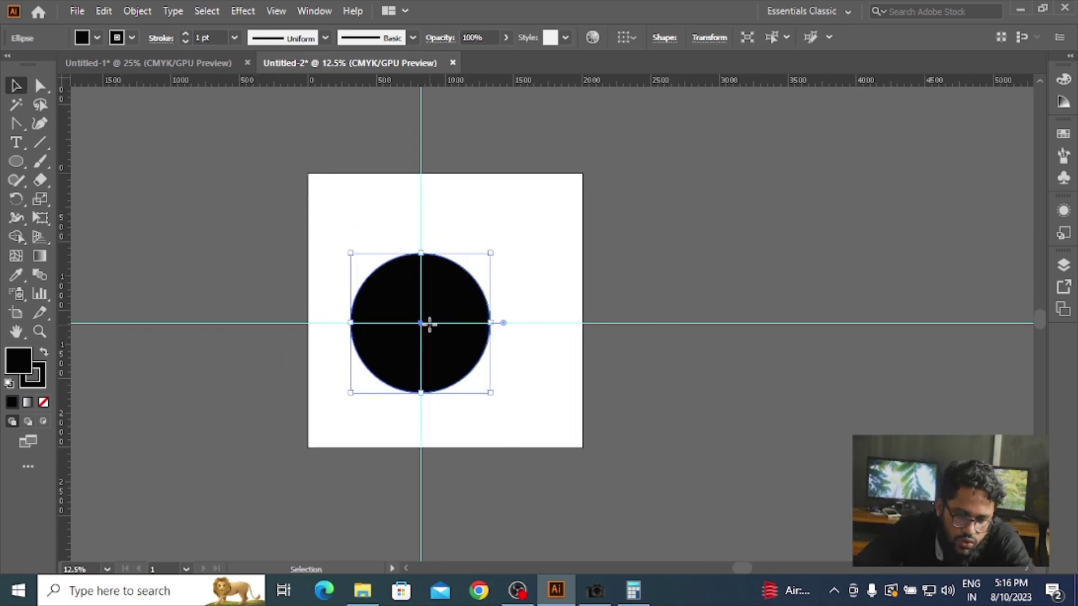
pyautogui.moveTo(430, 324)
pyautogui.mouseDown()
pyautogui.moveTo(454, 325)
pyautogui.moveTo(426, 328)
pyautogui.moveTo(455, 341)
pyautogui.mouseUp()
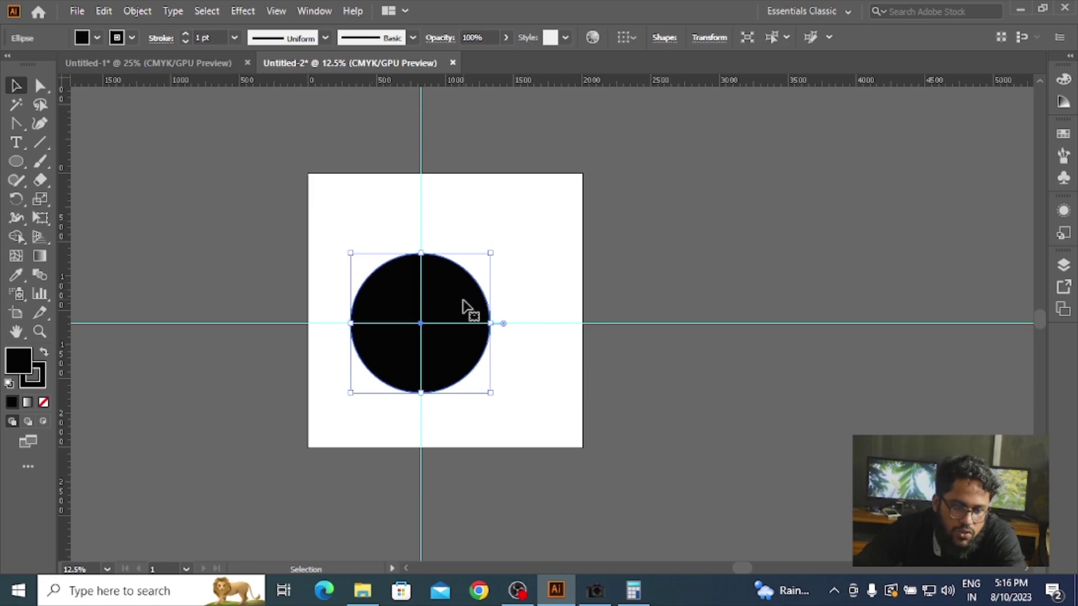
pyautogui.moveTo(464, 306); pyautogui.dragTo(450, 313)
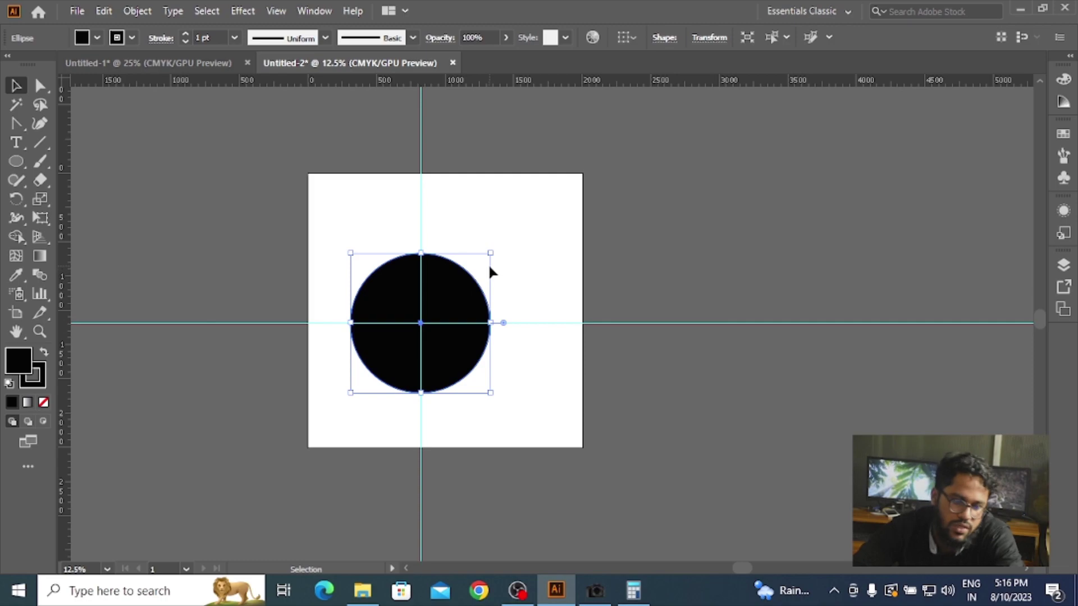
# Select and deselect the circle repeatedly to check its centring, ending deselected.
pyautogui.click(488, 264)
pyautogui.click(442, 308)
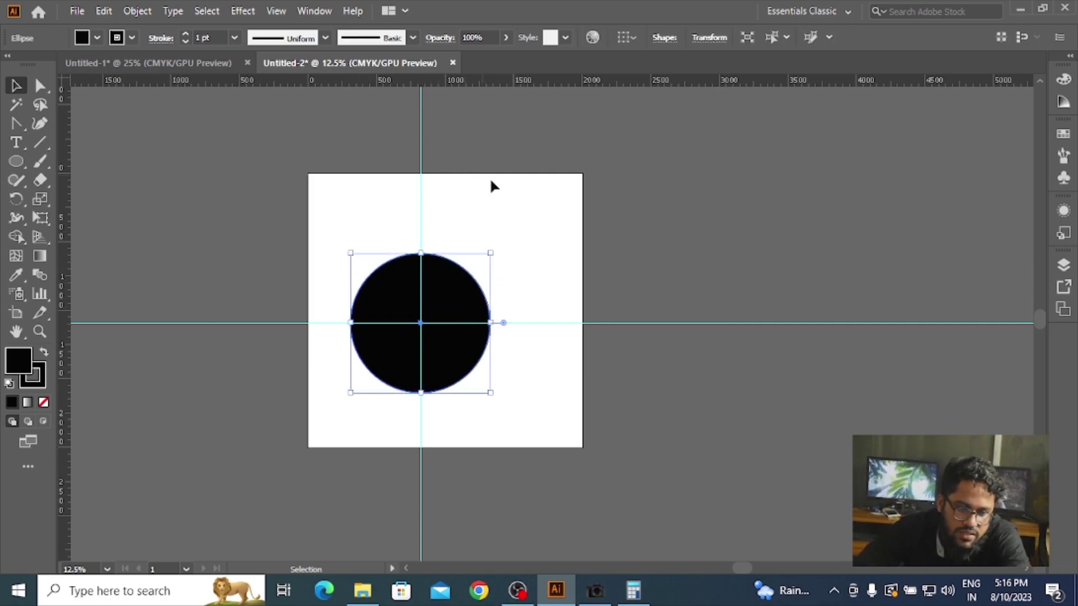
pyautogui.click(408, 221)
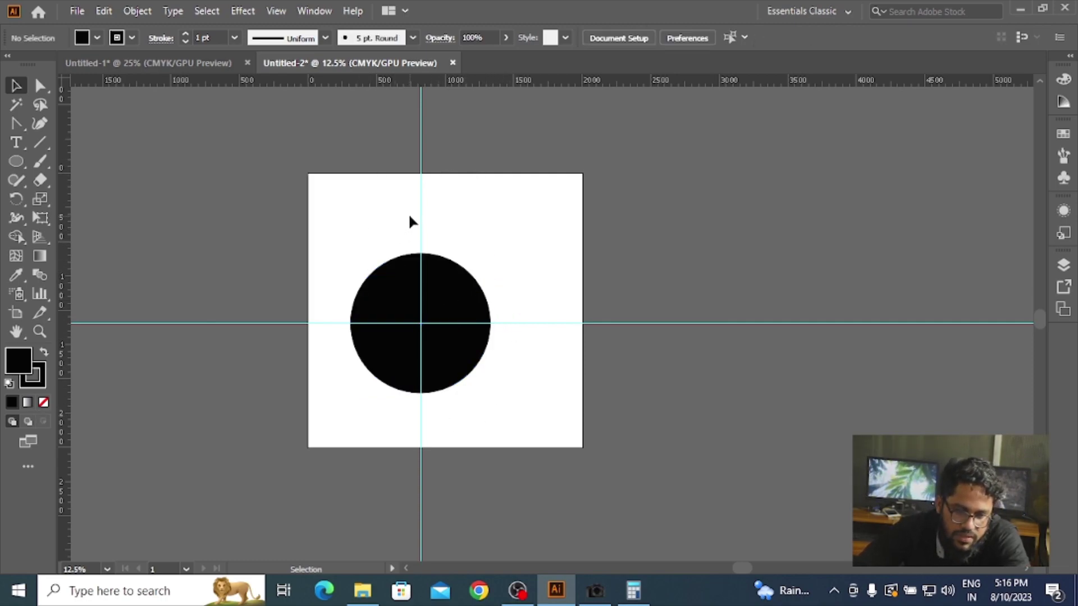
pyautogui.click(469, 278)
pyautogui.click(517, 238)
pyautogui.click(462, 312)
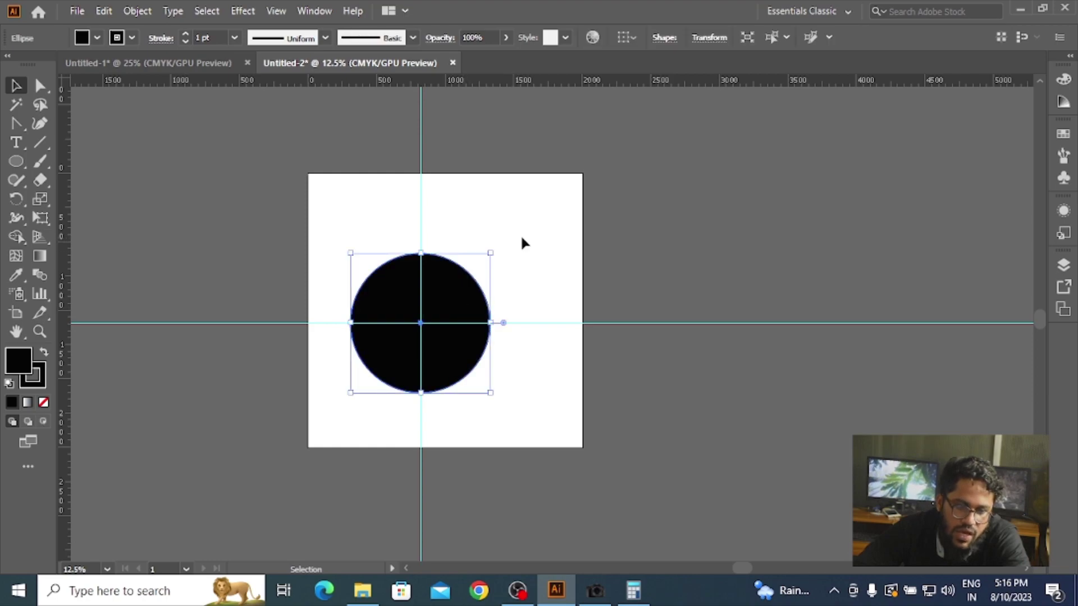
pyautogui.click(521, 236)
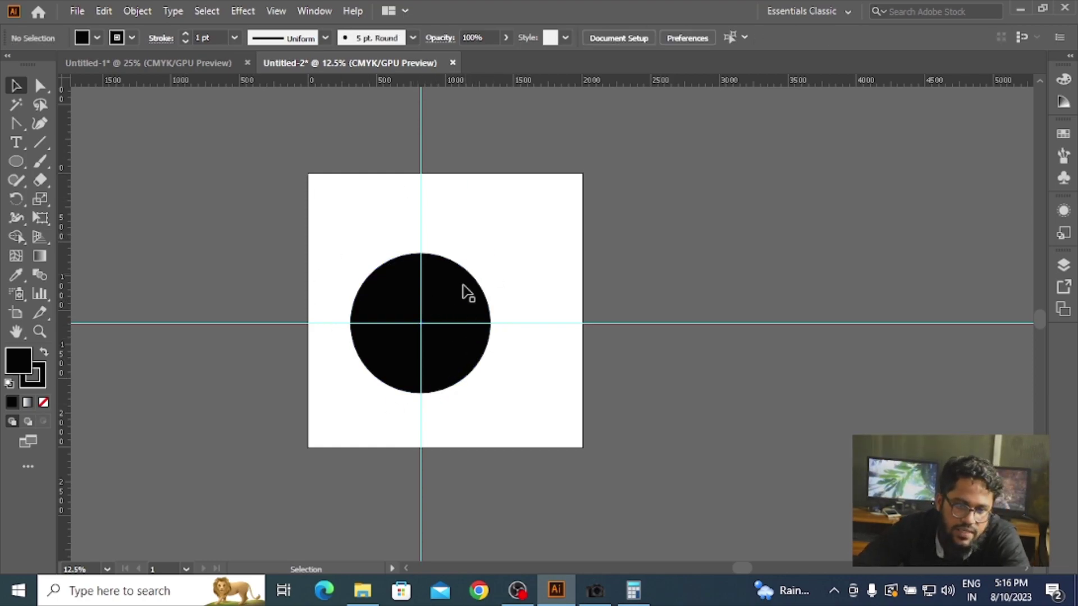